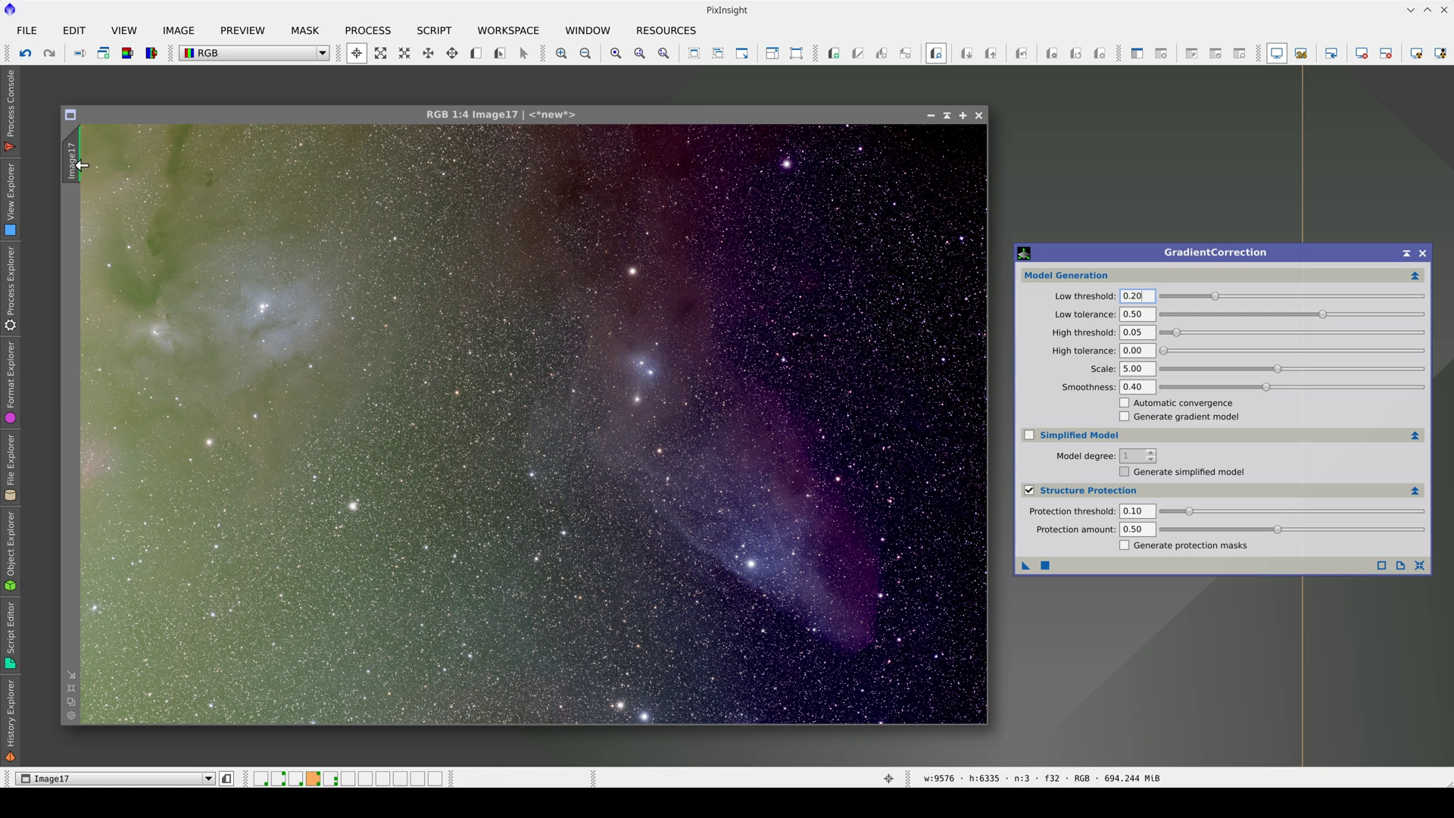
- Create full-frame Preview01 of Image17 and apply default GradientCorrection with Structure Protection off
left_click_drag(81, 165, 68, 200)
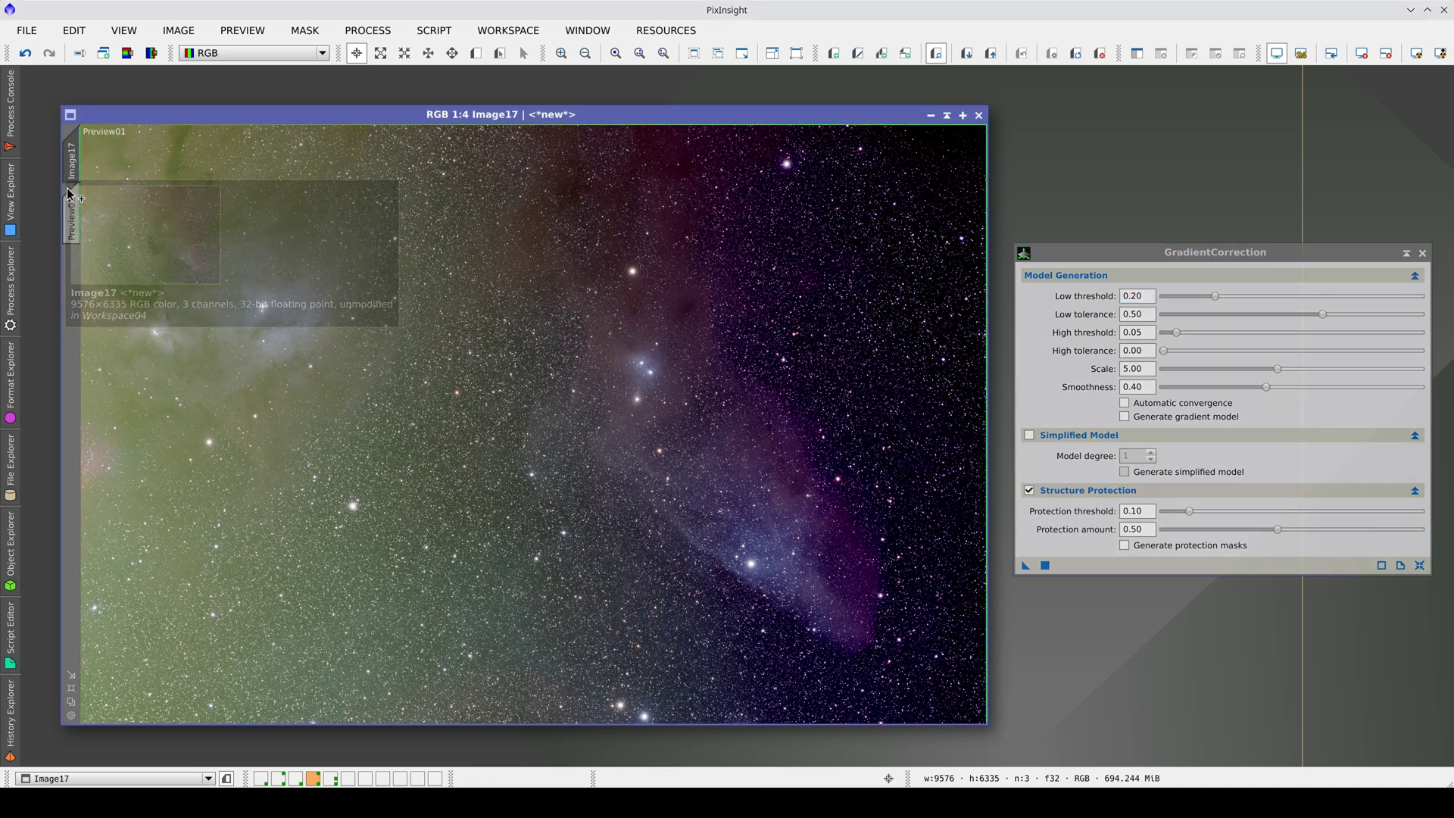
left_click(70, 212)
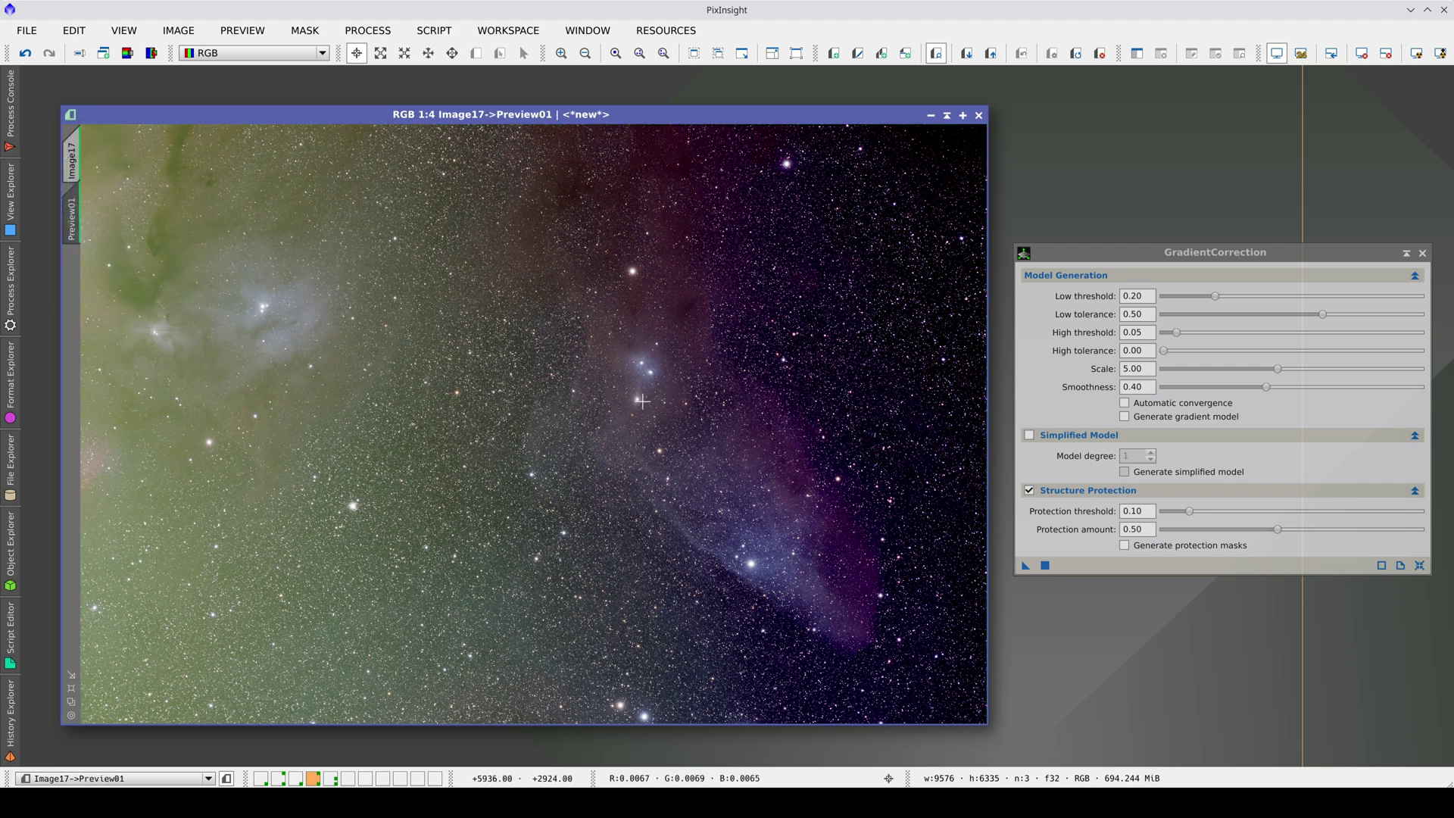
left_click(1030, 491)
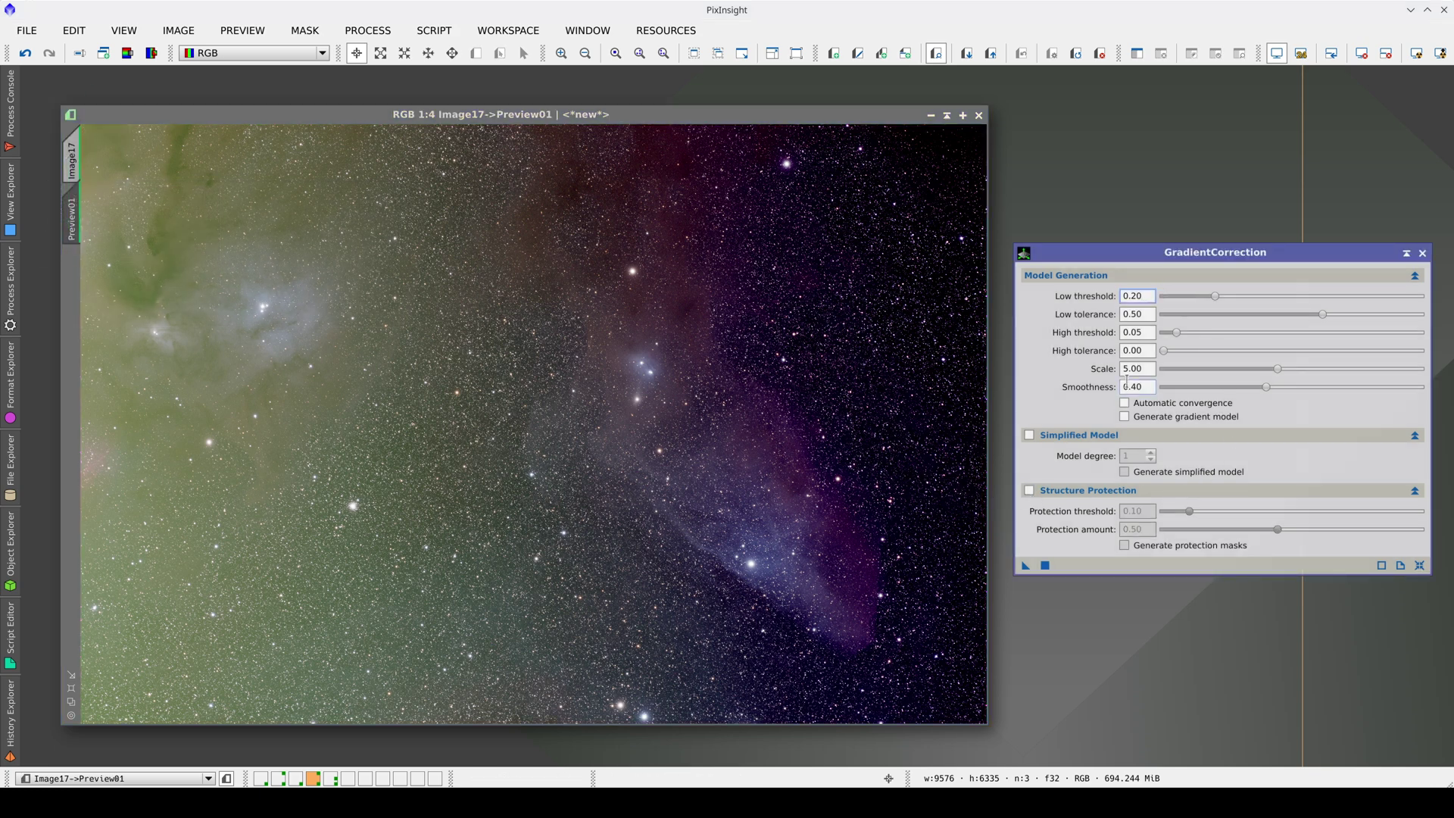
left_click_drag(1026, 567, 703, 532)
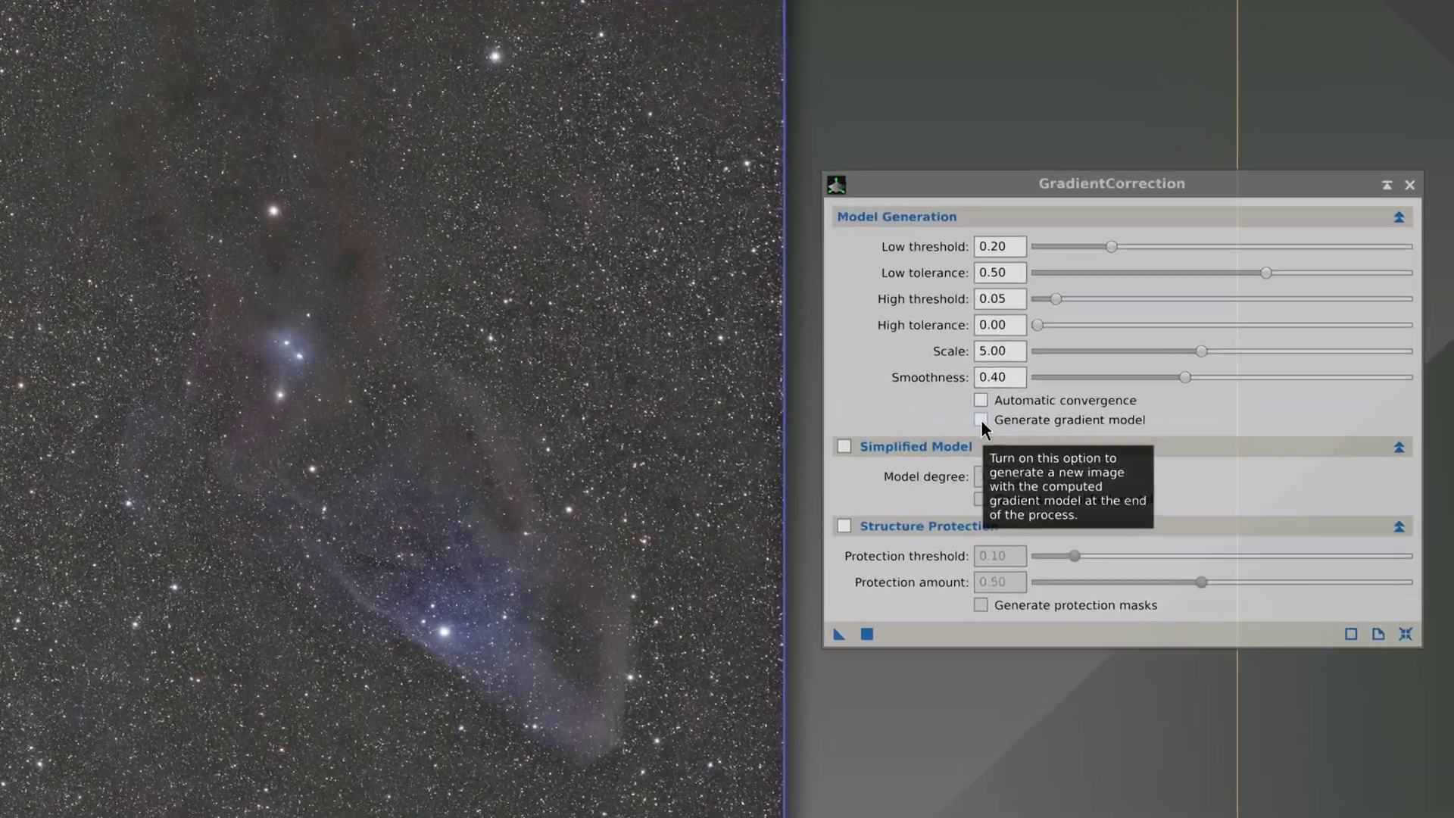
- Enable Generate gradient model, reapply, and move the GC_gradient_model window off to the right
left_click(981, 421)
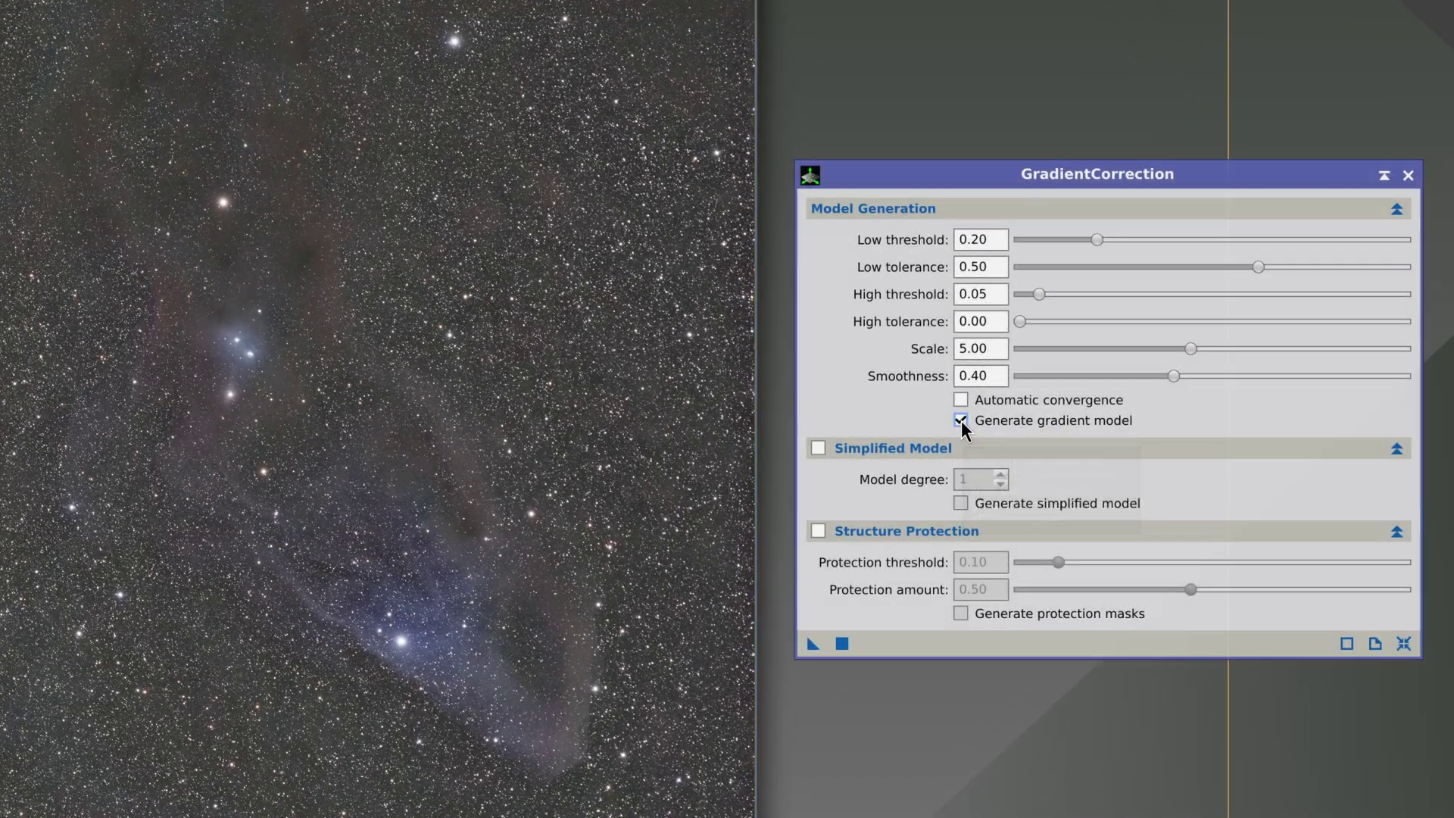
left_click(841, 645)
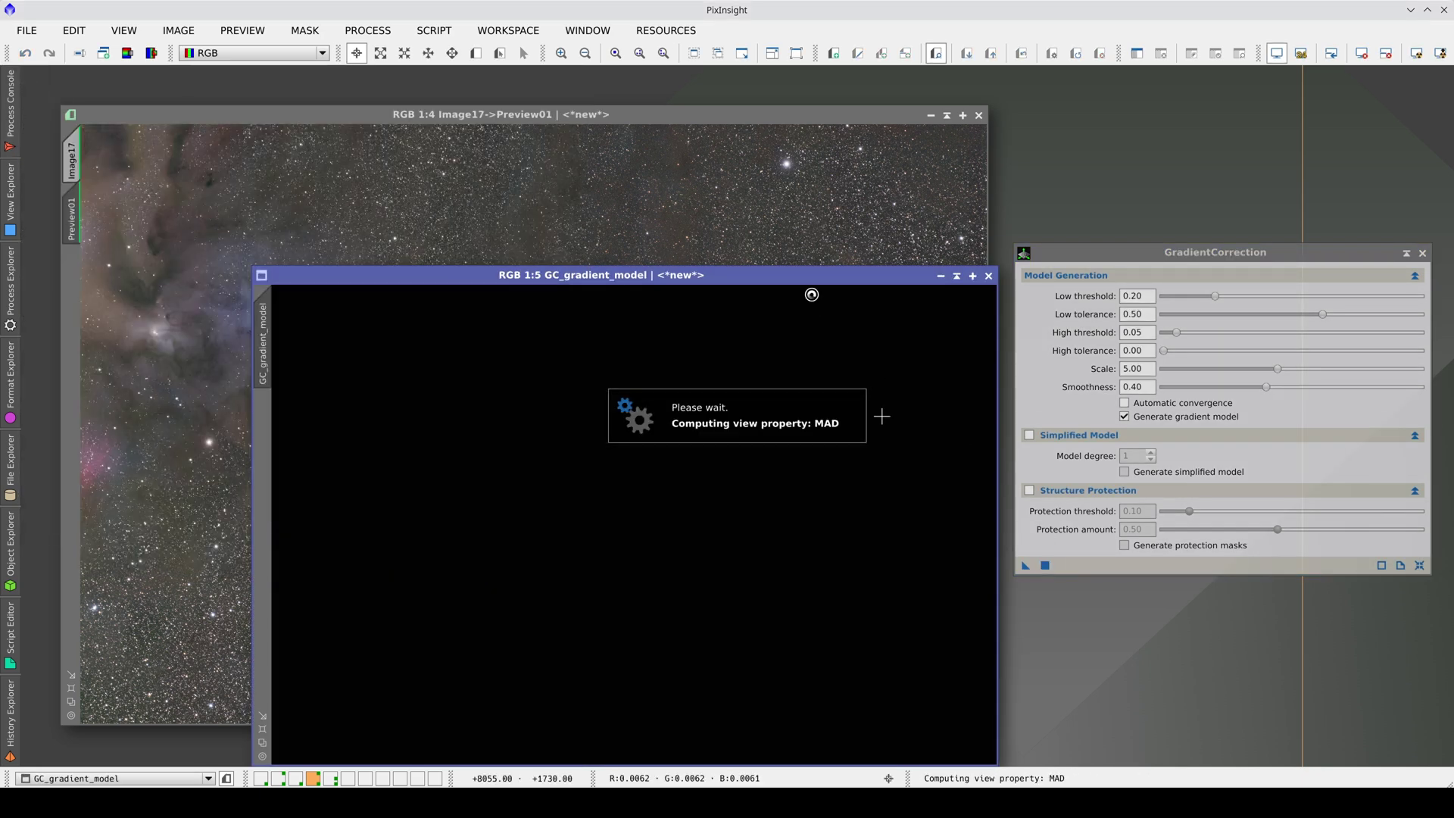
left_click_drag(811, 281, 818, 157)
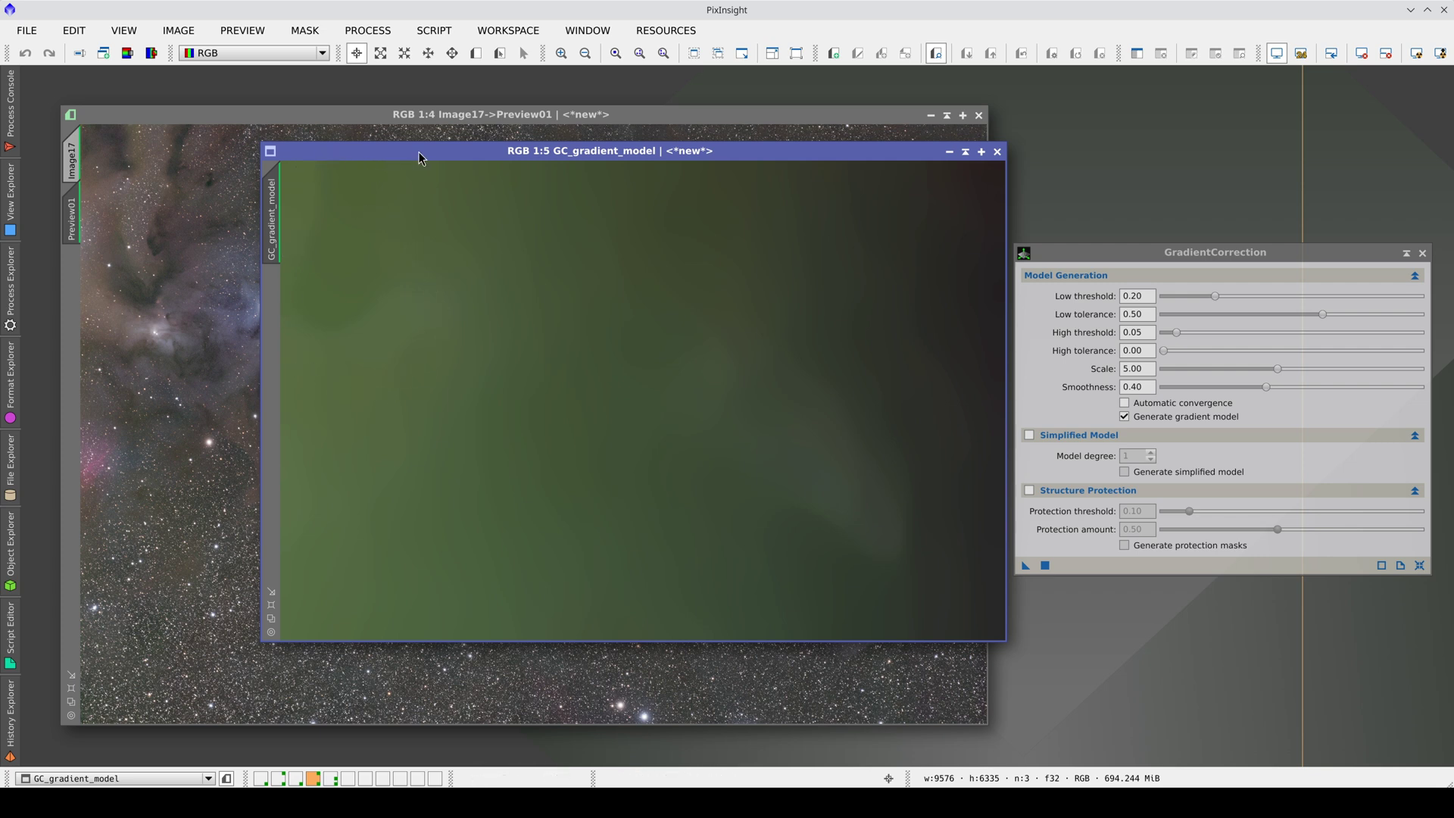
left_click_drag(419, 157, 817, 147)
- Set Scale 7.10 and Smoothness 0.68, then apply GradientCorrection to new Preview011
left_click(528, 328)
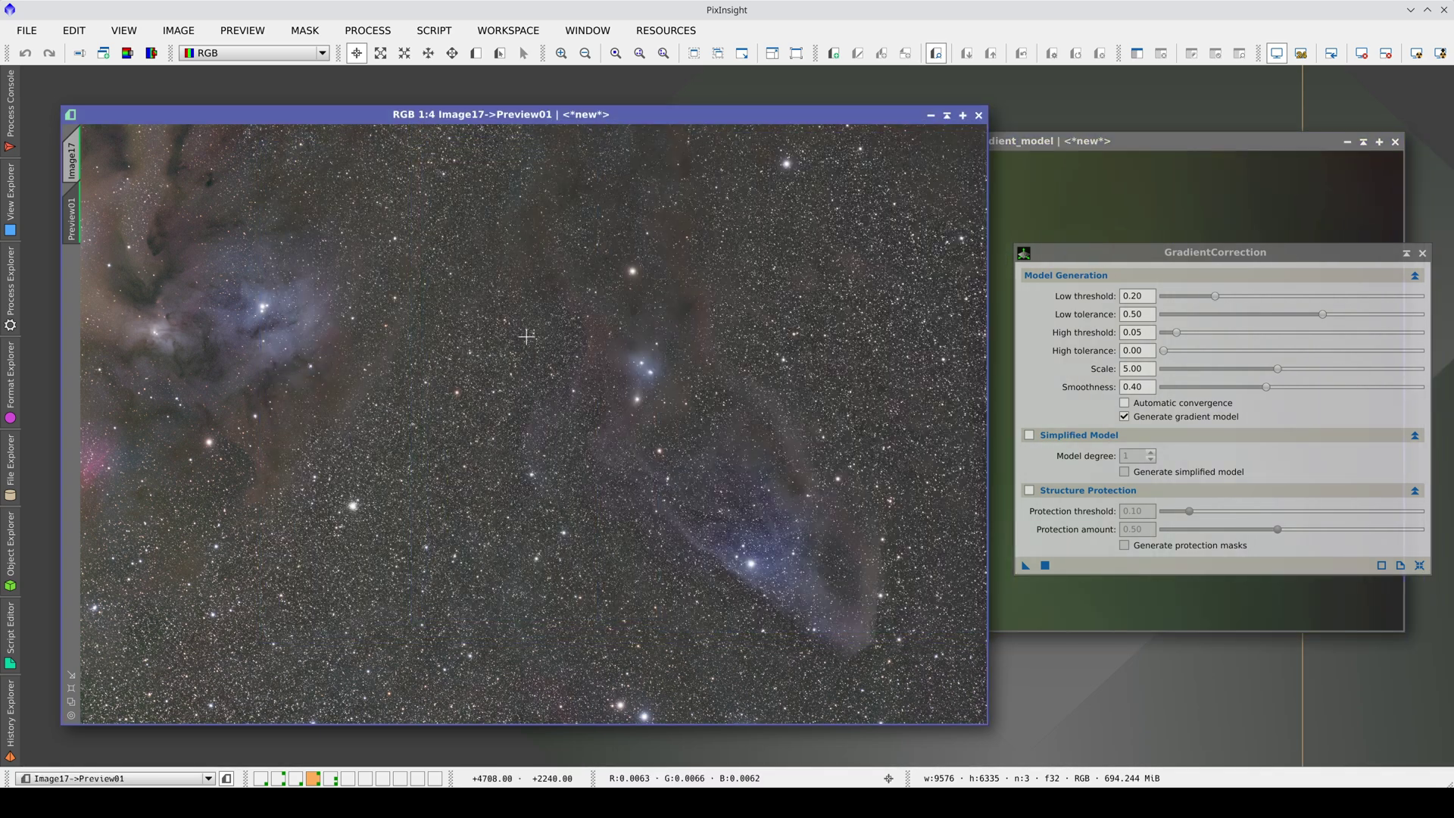
left_click_drag(1279, 371, 1340, 391)
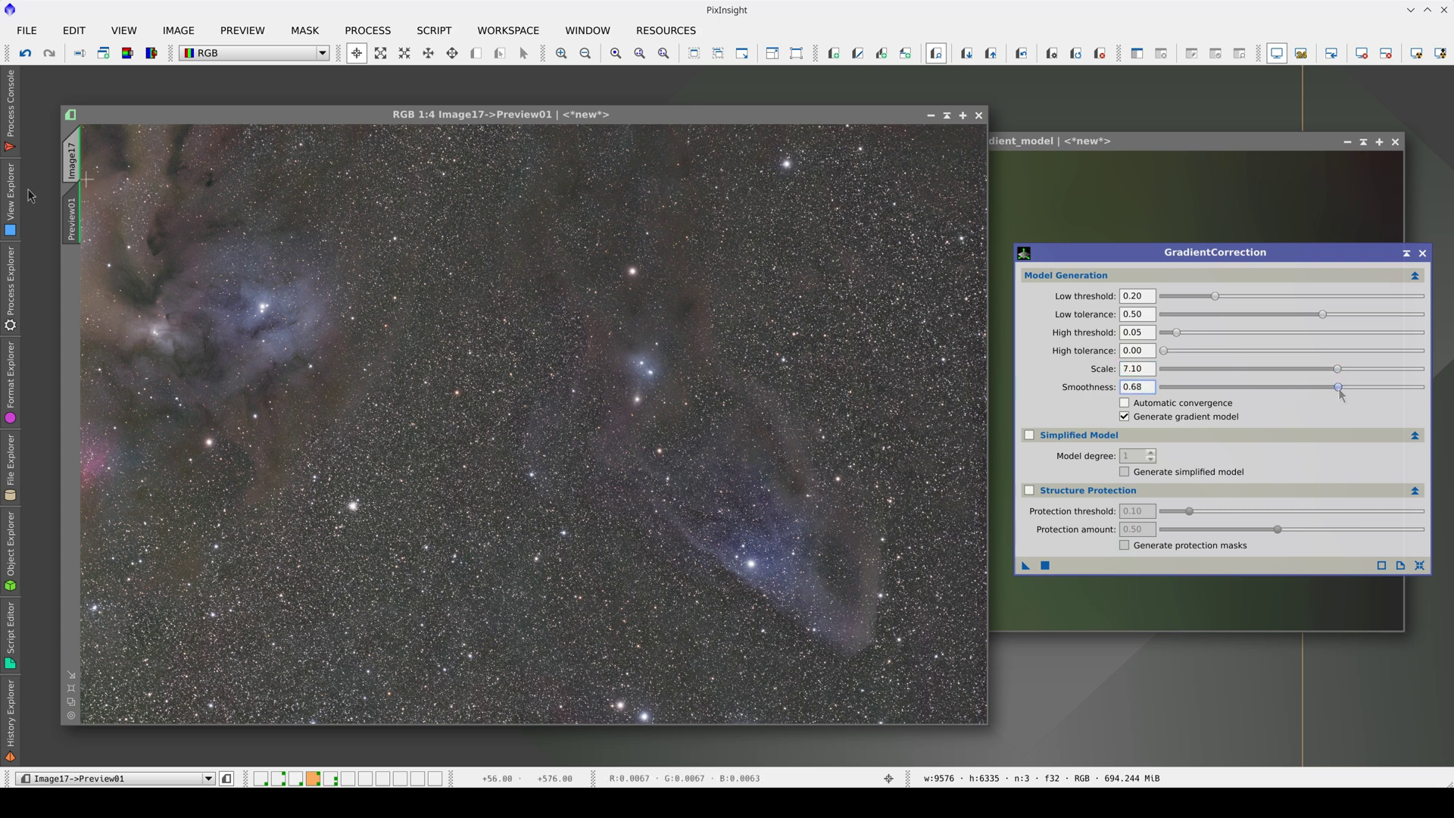
left_click(70, 220)
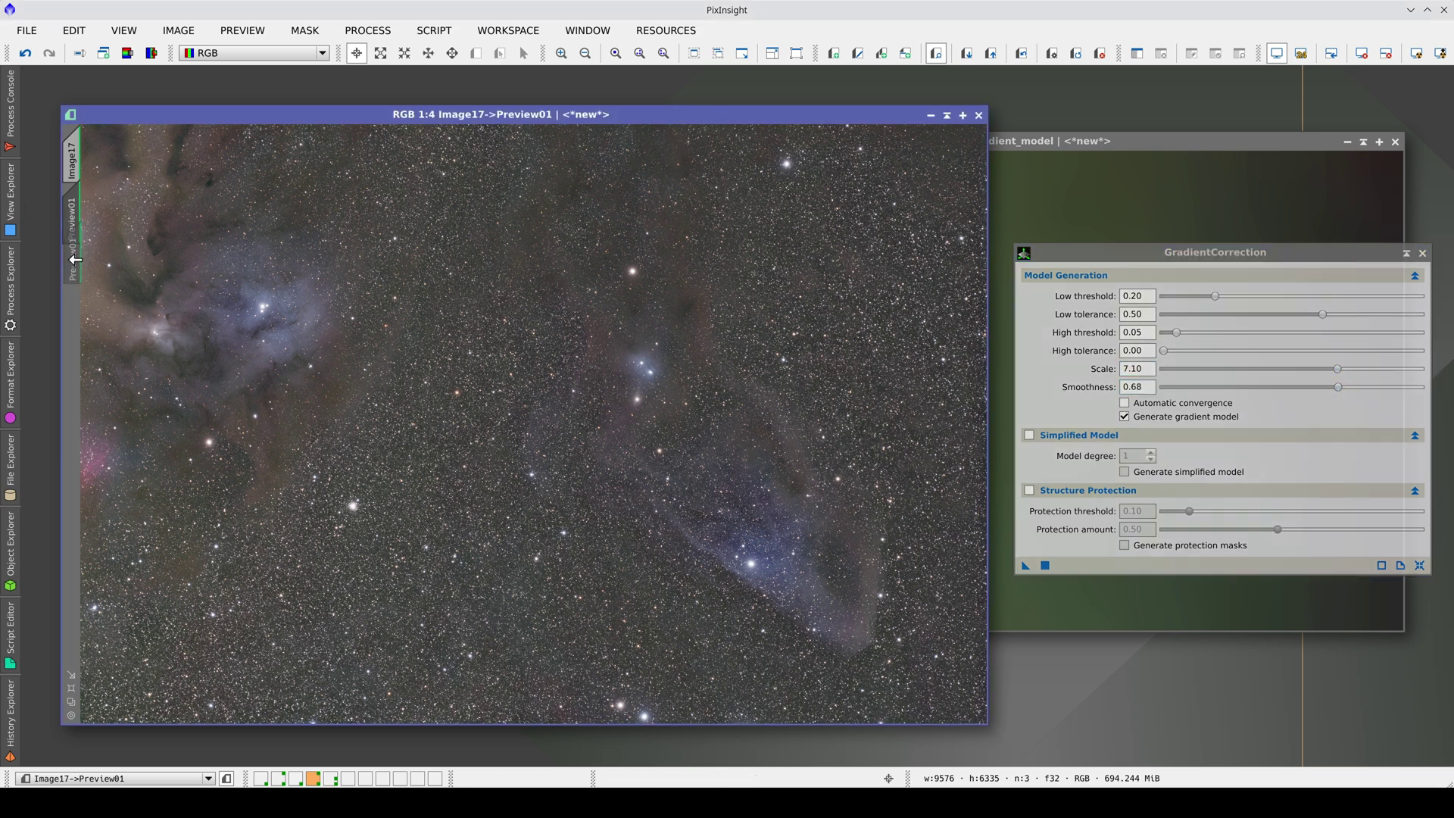
left_click_drag(76, 260, 574, 418)
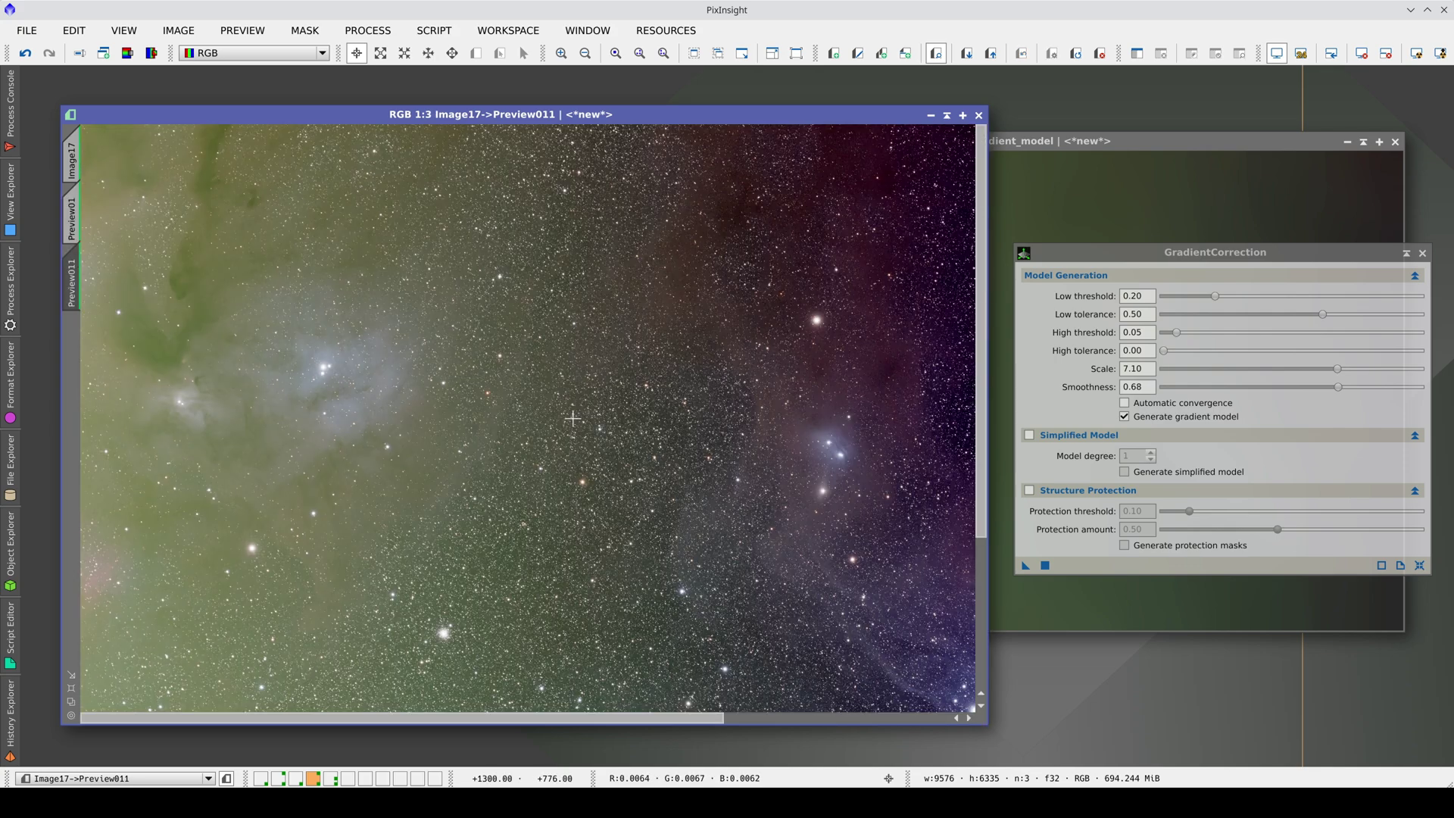
scroll(574, 418, "down", 1)
left_click_drag(1025, 565, 763, 555)
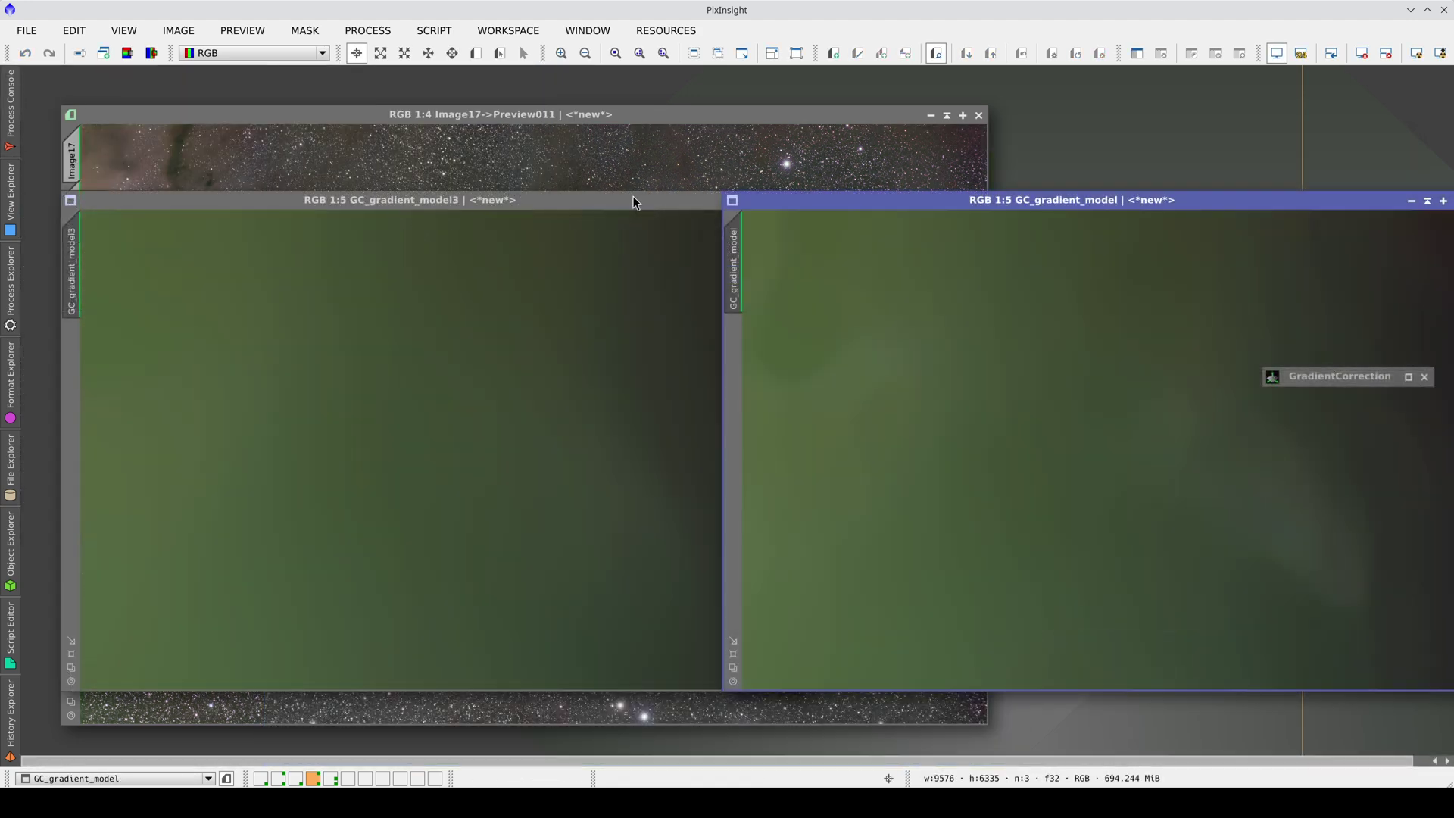
left_click_drag(633, 201, 613, 200)
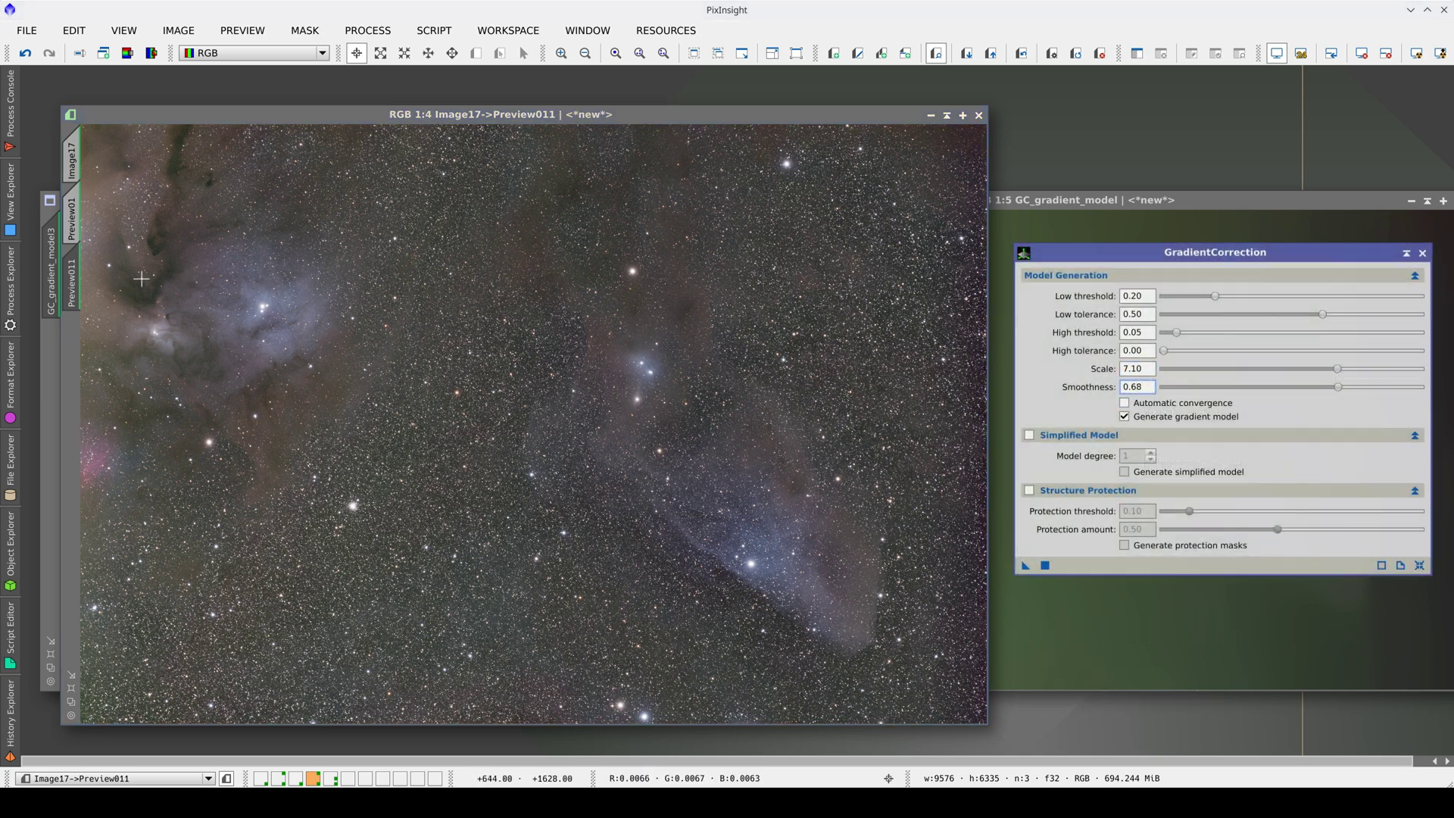
- Create Preview0111 and apply GradientCorrection with Automatic convergence enabled
left_click_drag(73, 288, 76, 293)
left_click(72, 356)
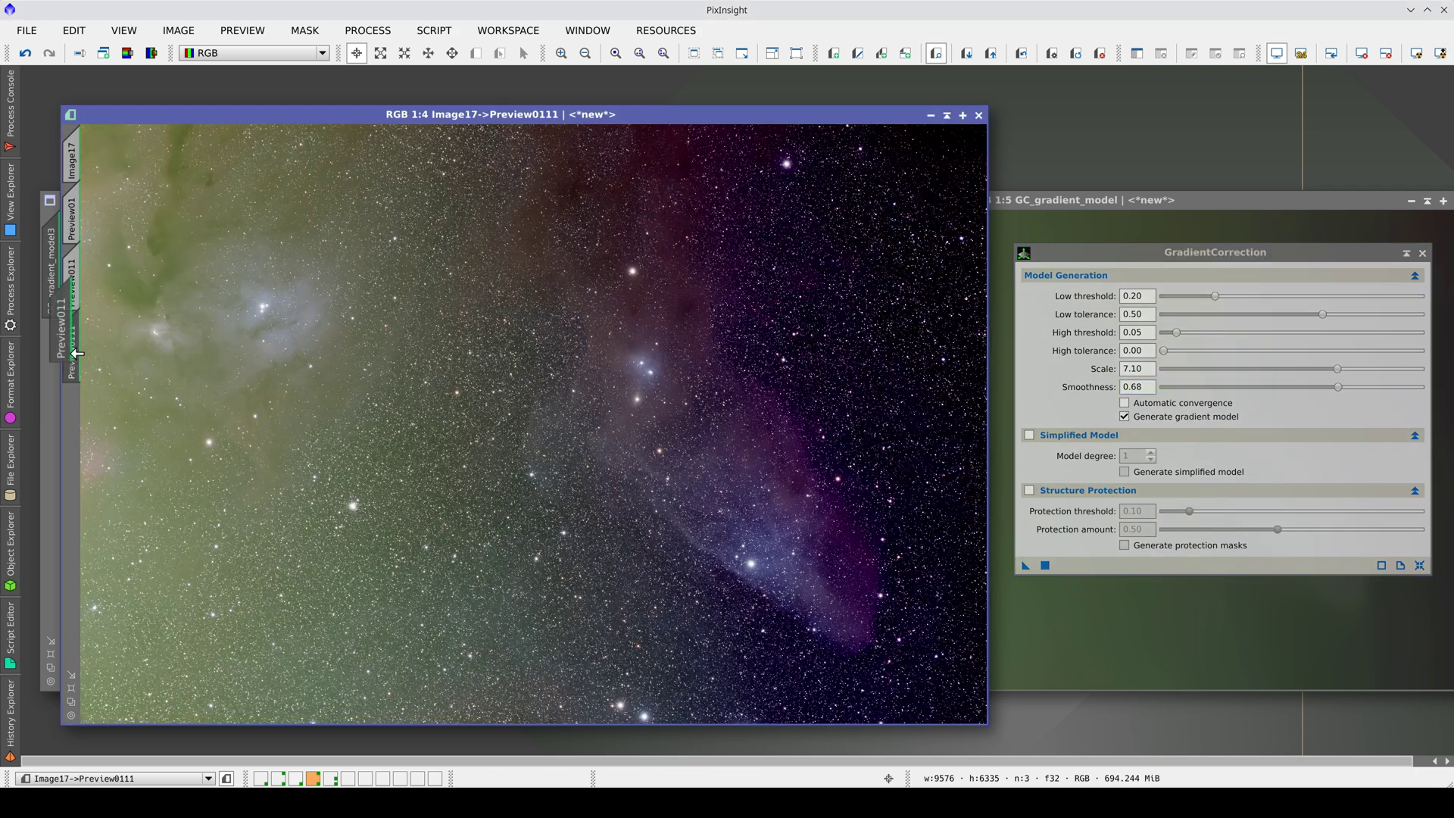
left_click(1125, 403)
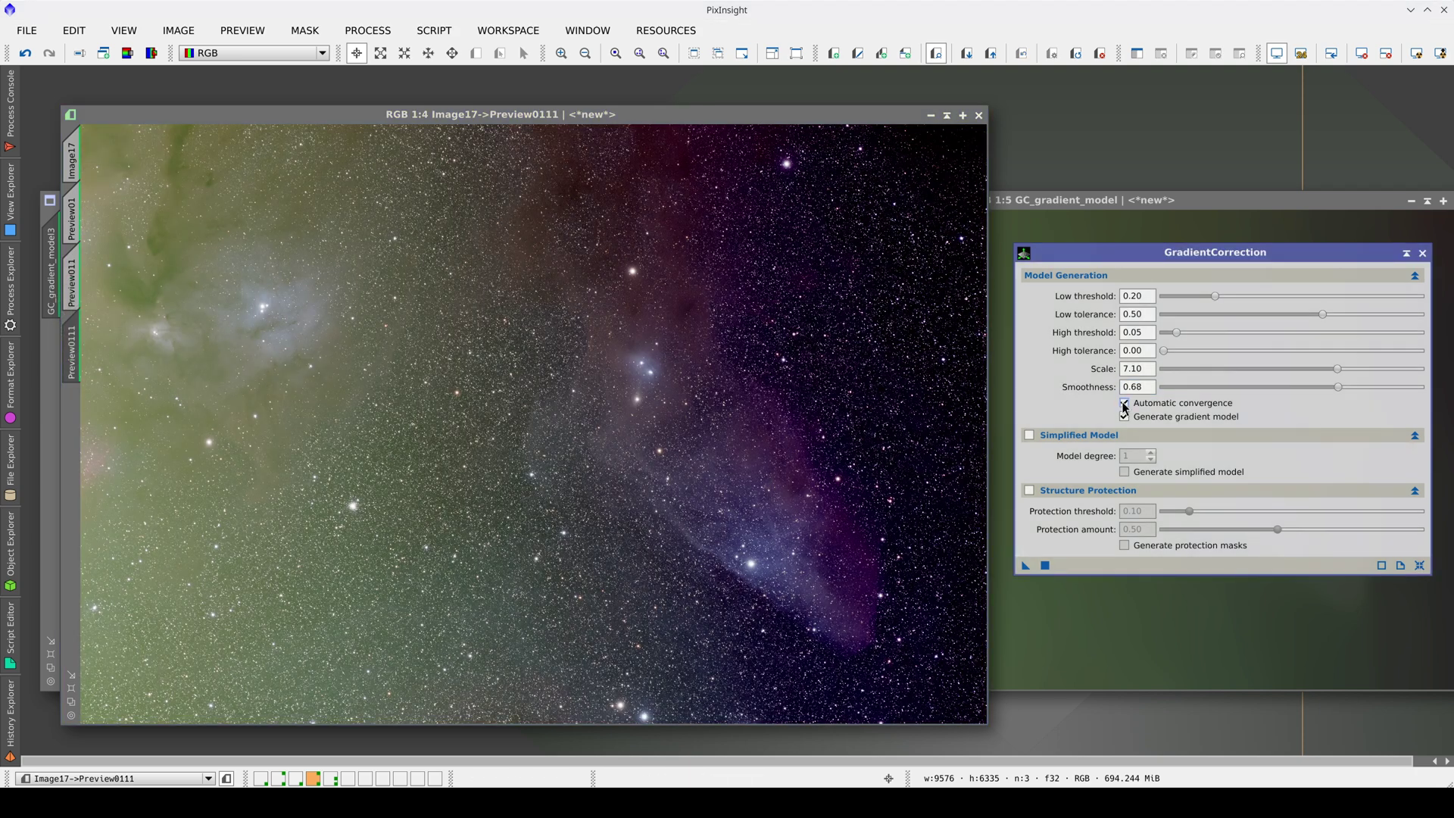
left_click_drag(1024, 570, 718, 551)
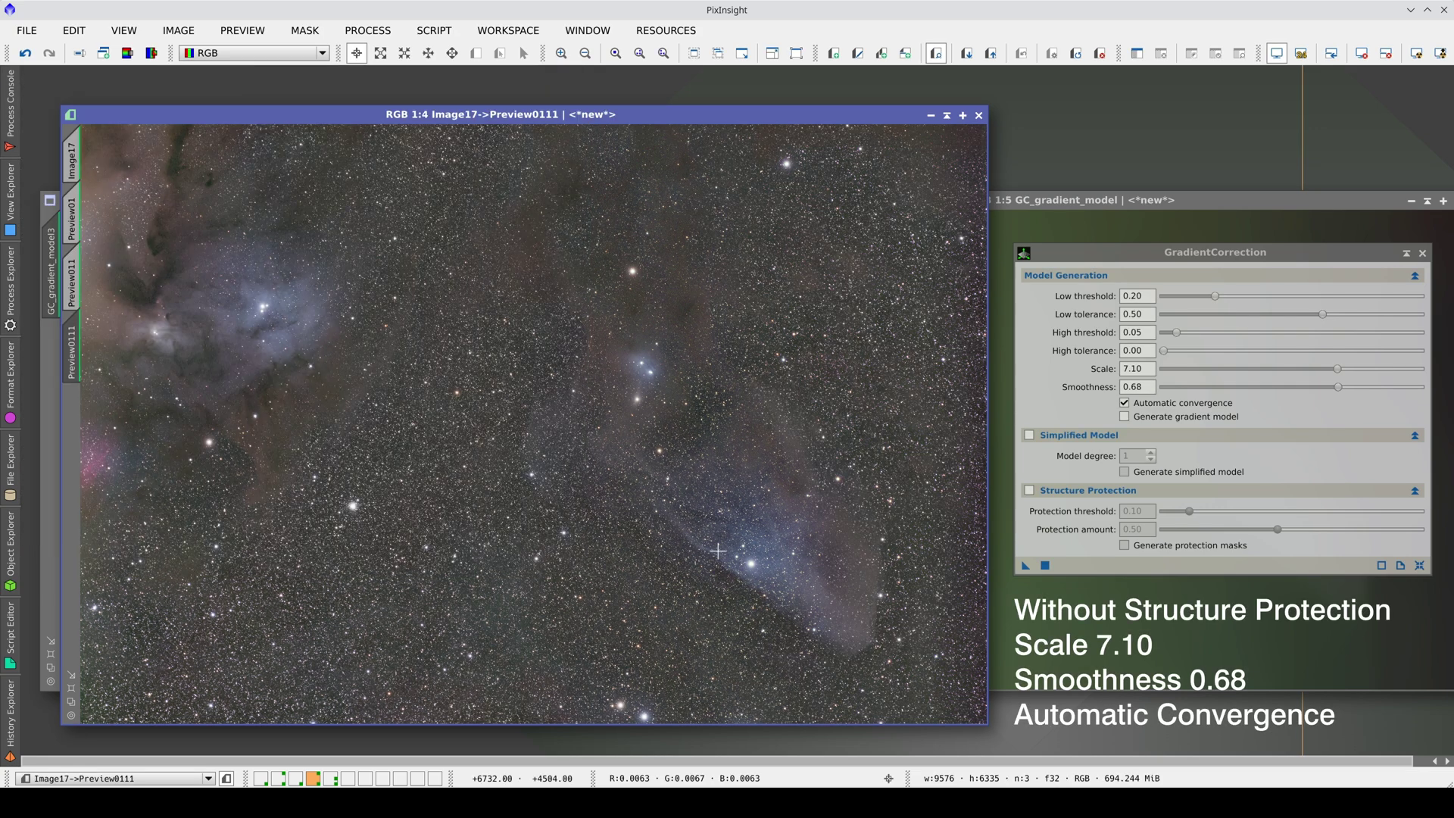
- Flip between Preview011 and the automatic-convergence Preview0111 result to compare them
key("ctrl+Page_Up")
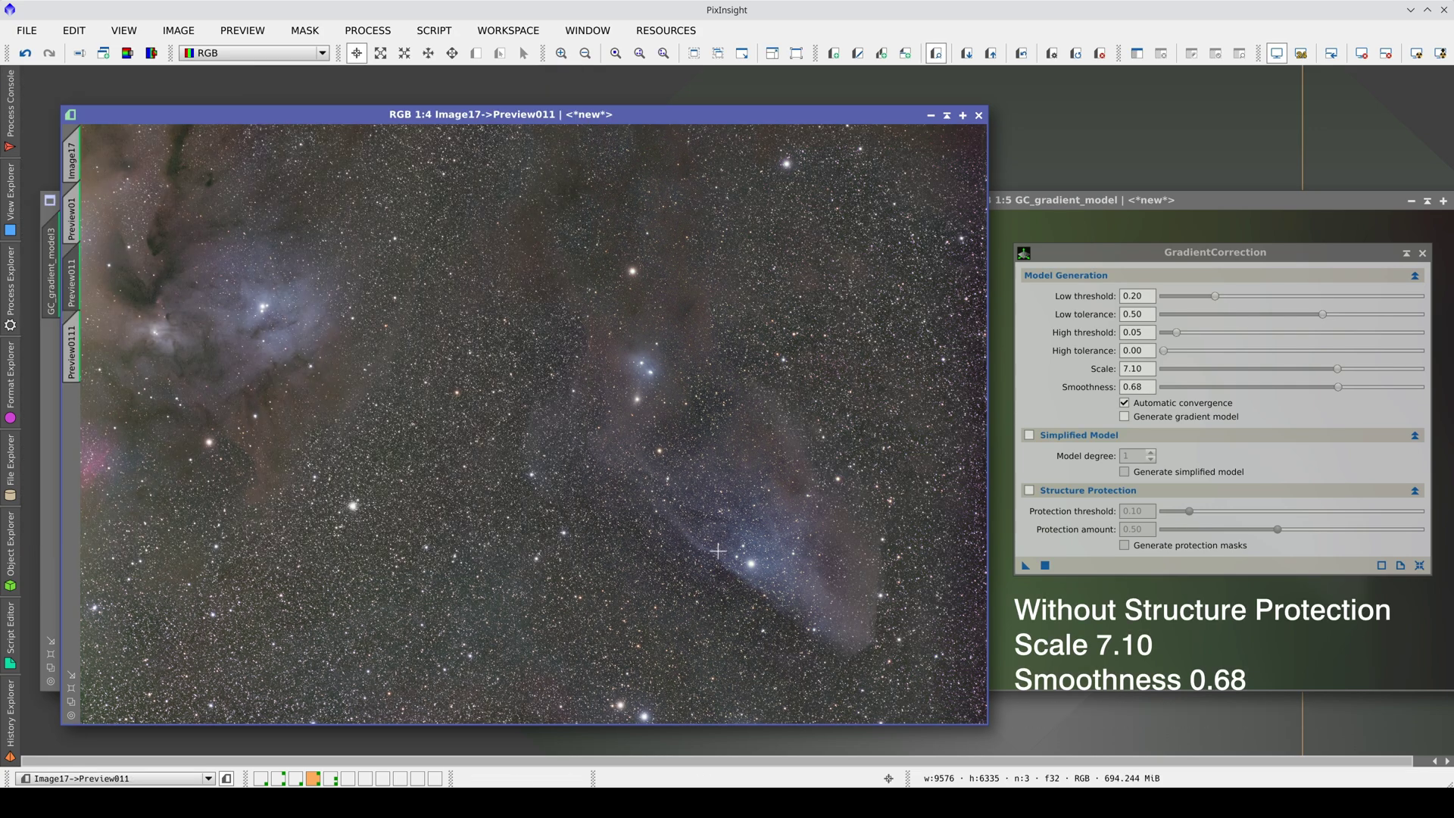
key("ctrl+Page_Down")
key("ctrl+Page_Up")
key("ctrl+Page_Down")
key("ctrl+Page_Up")
key("ctrl+Page_Down")
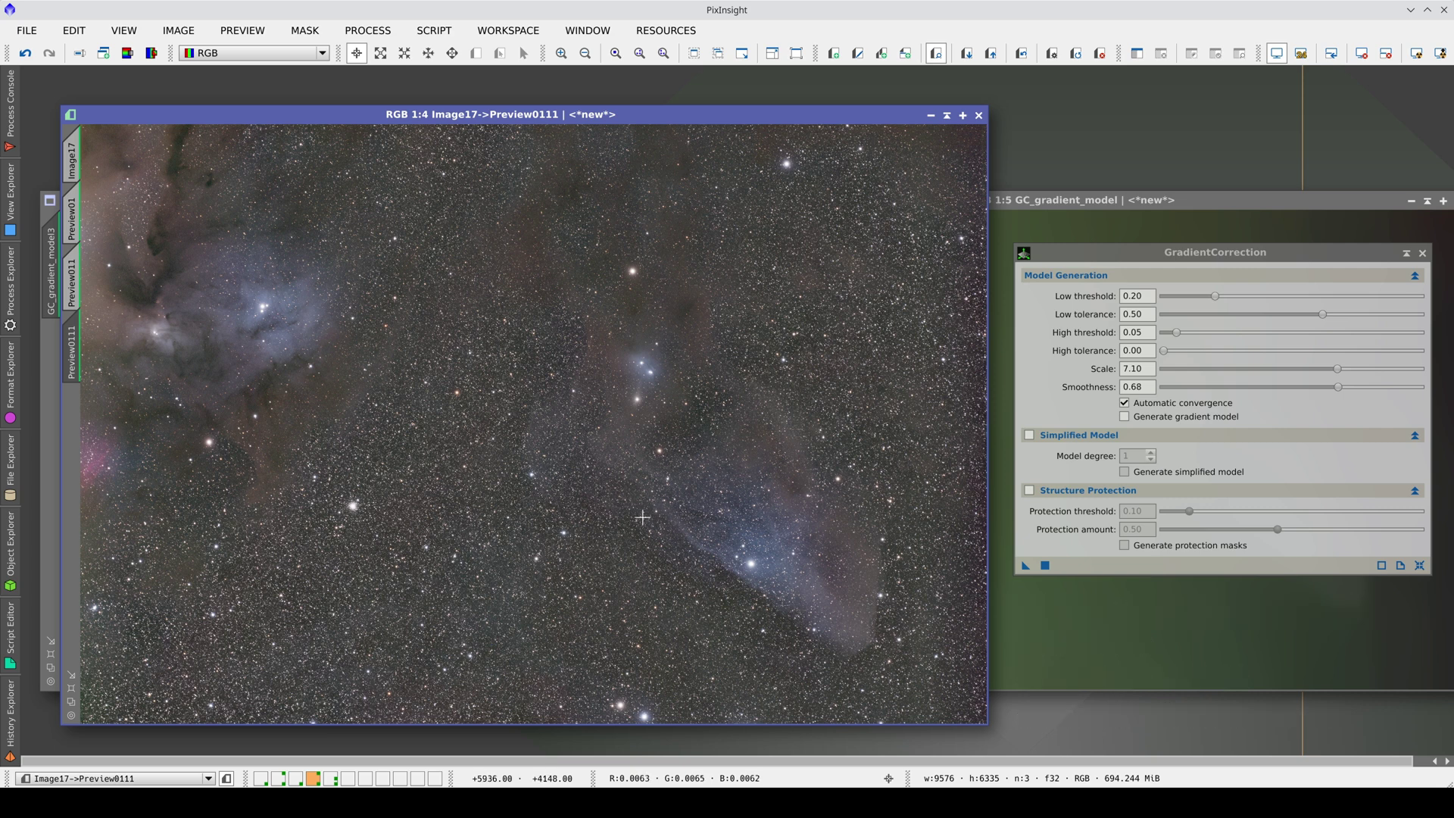
- Create Preview01111 and apply GradientCorrection with Simplified Model at degree 1
mouse_move(79, 369)
left_click_drag(79, 370, 70, 434)
left_click(1030, 436)
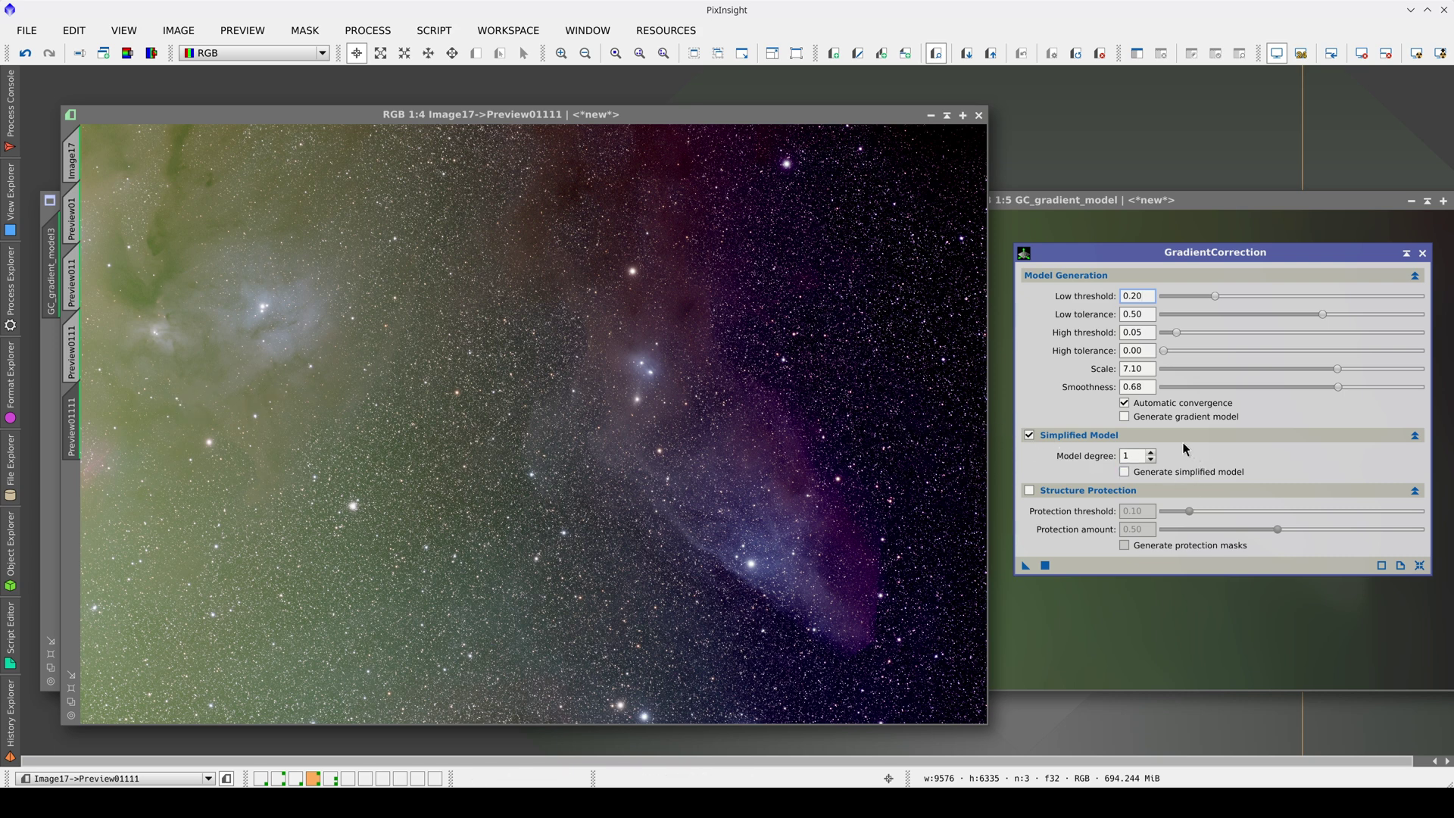
double_click(1129, 456)
left_click_drag(1024, 569, 601, 545)
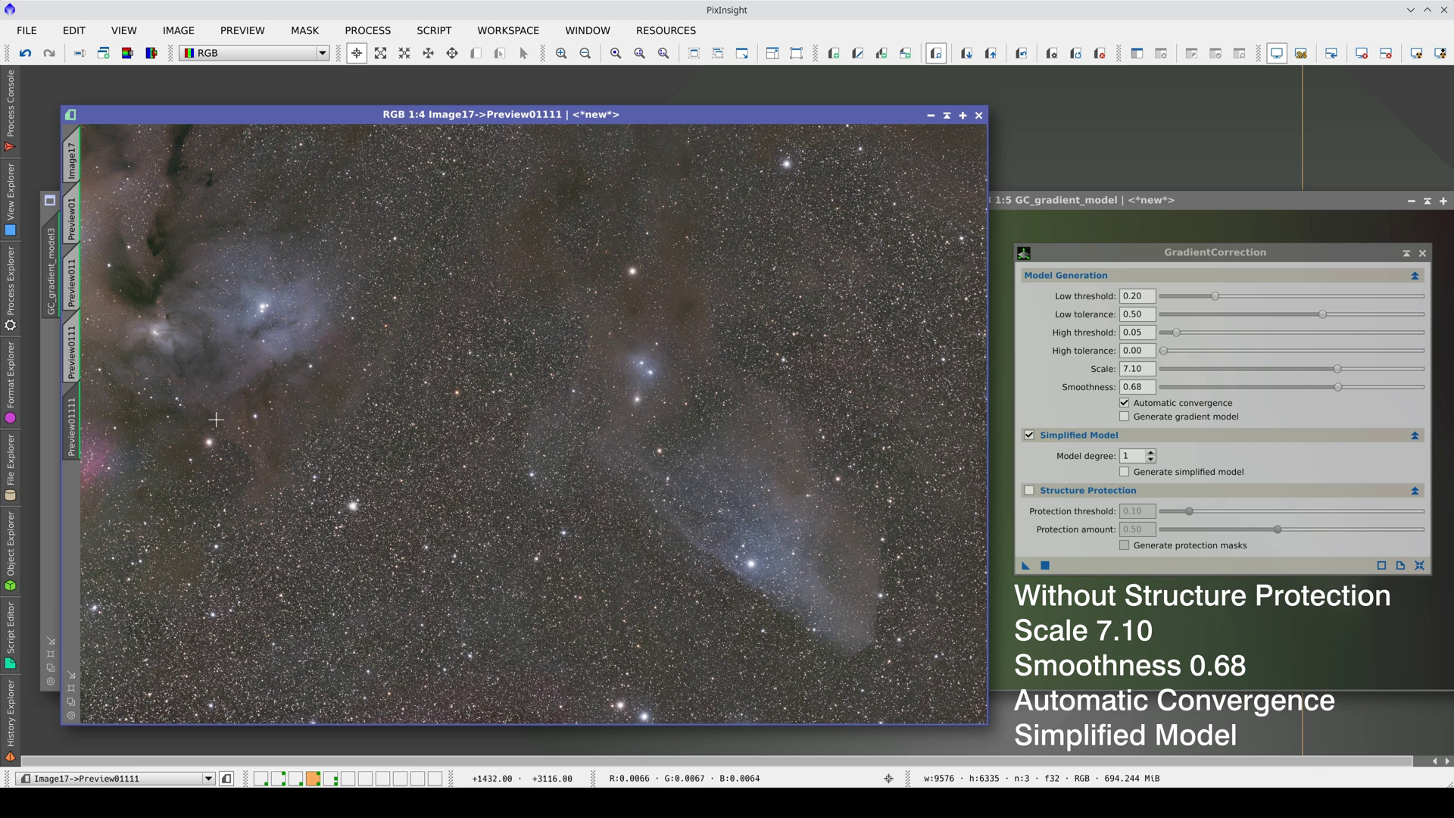
- Flip between Preview0111 and the simplified-model Preview01111 result to compare them
key("ctrl+Page_Up")
key("ctrl+Page_Down")
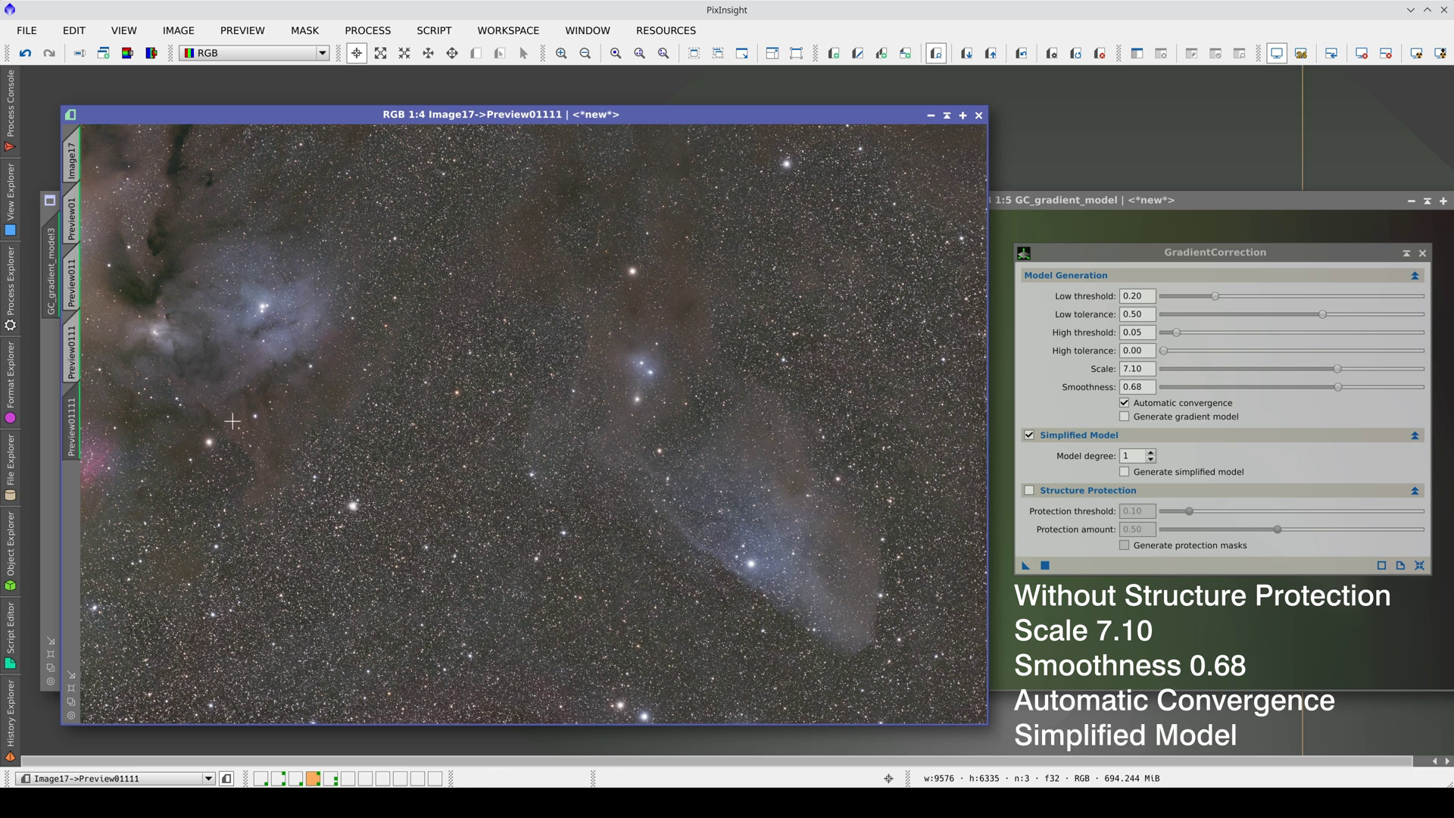
key("ctrl+Page_Up")
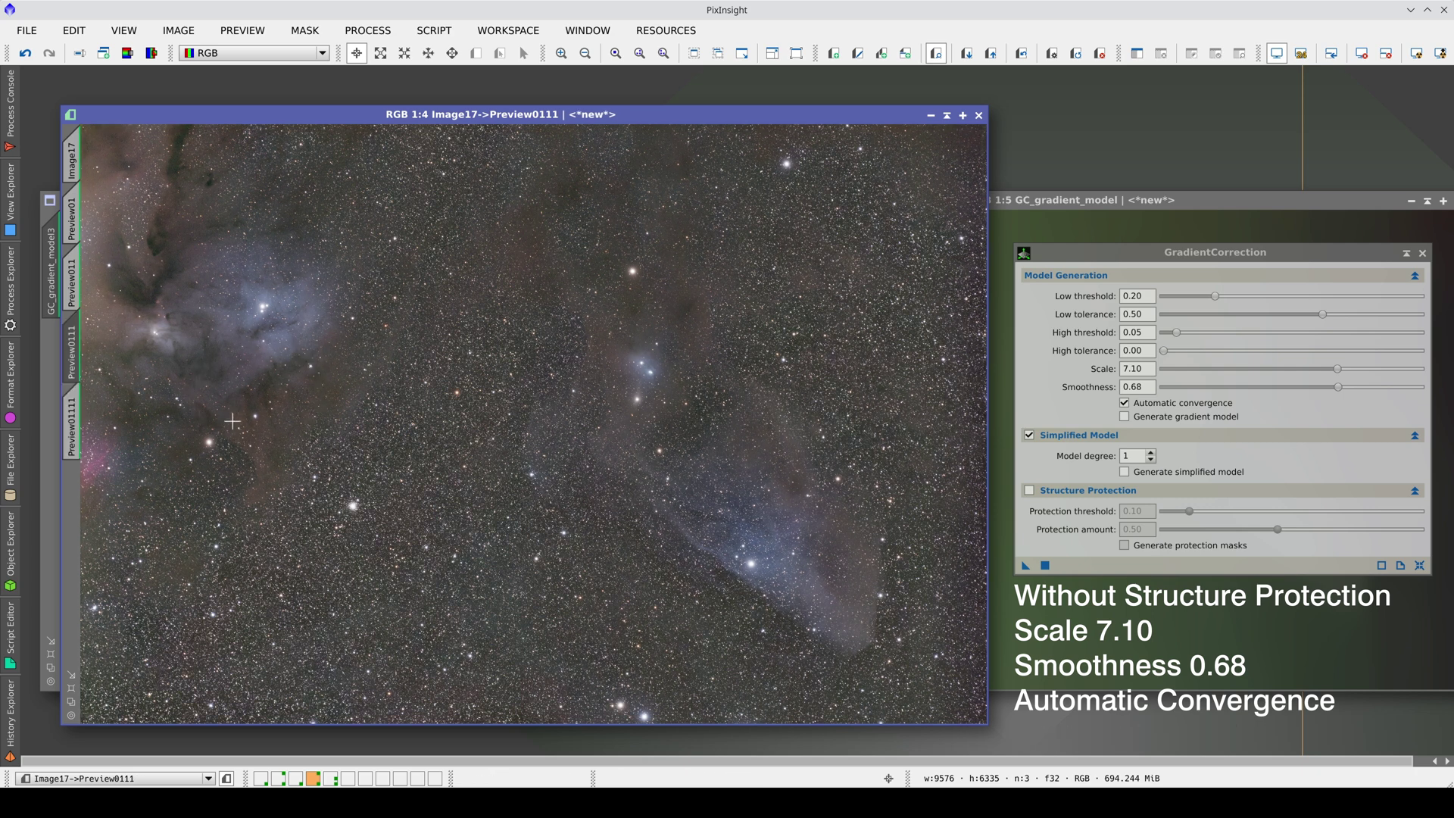
key("ctrl+Page_Down")
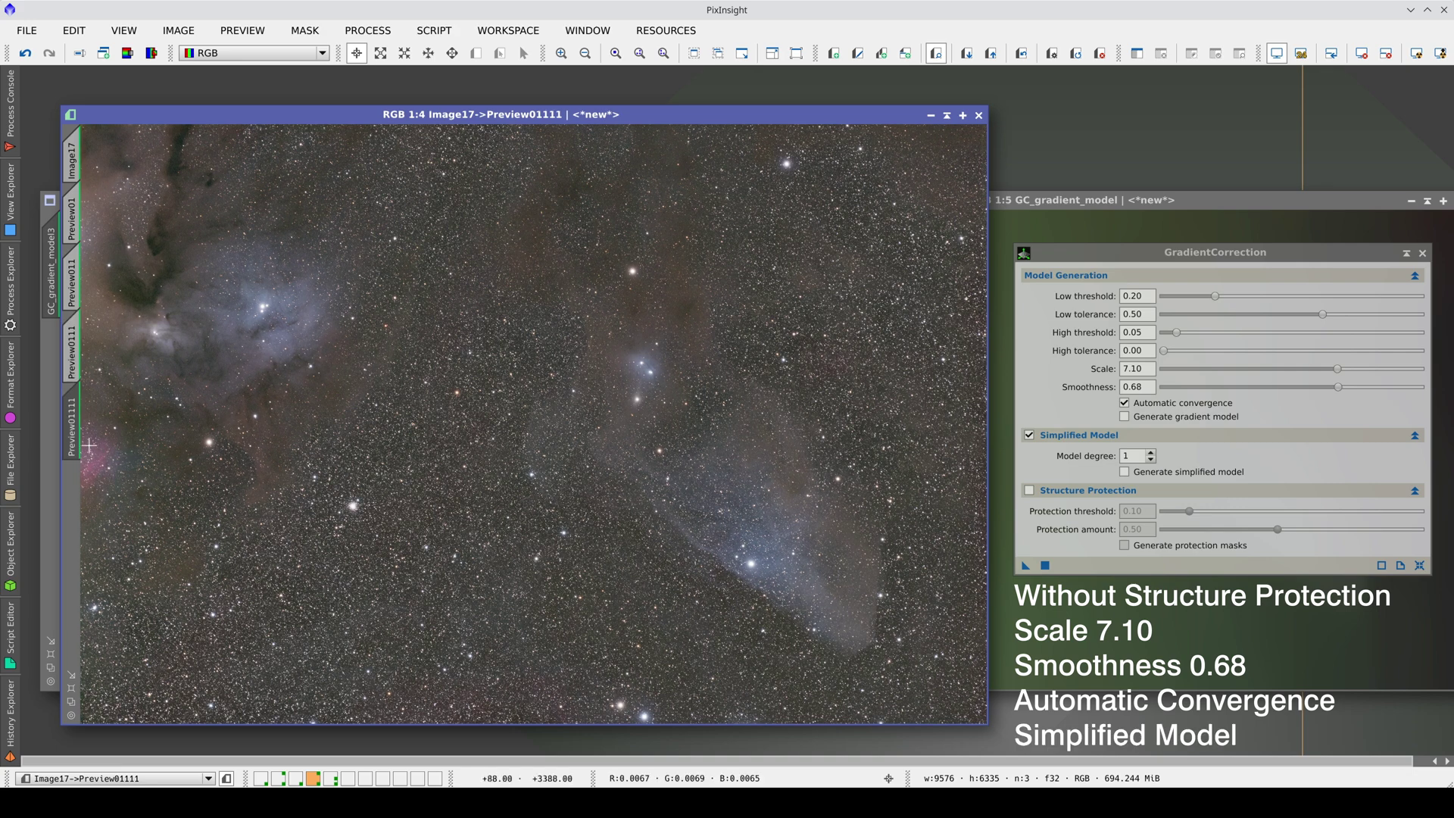
- Create Preview011111 and apply GradientCorrection with Structure Protection turned back on
left_click_drag(84, 453, 74, 531)
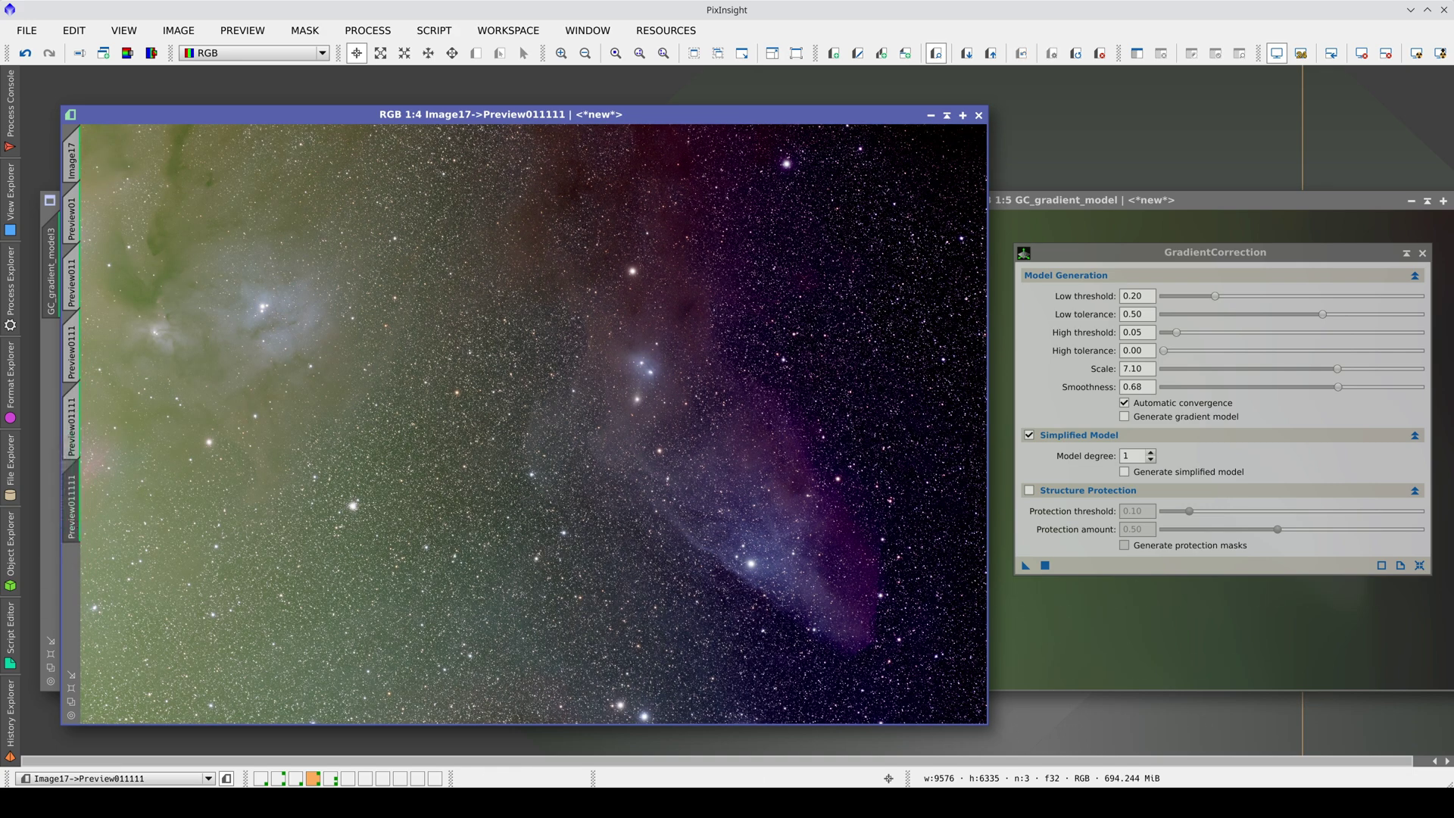
left_click(1030, 490)
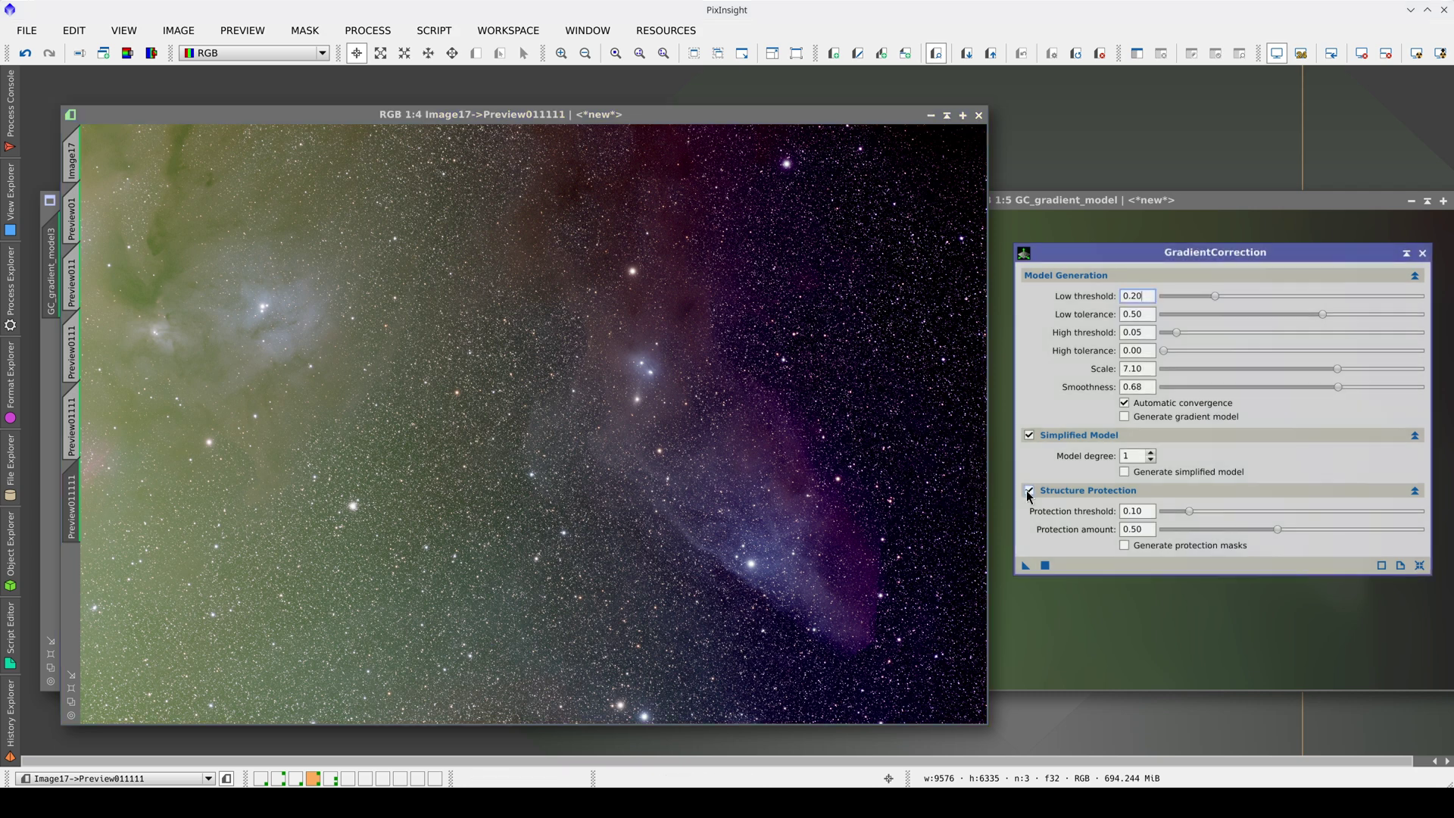
left_click_drag(1026, 569, 786, 575)
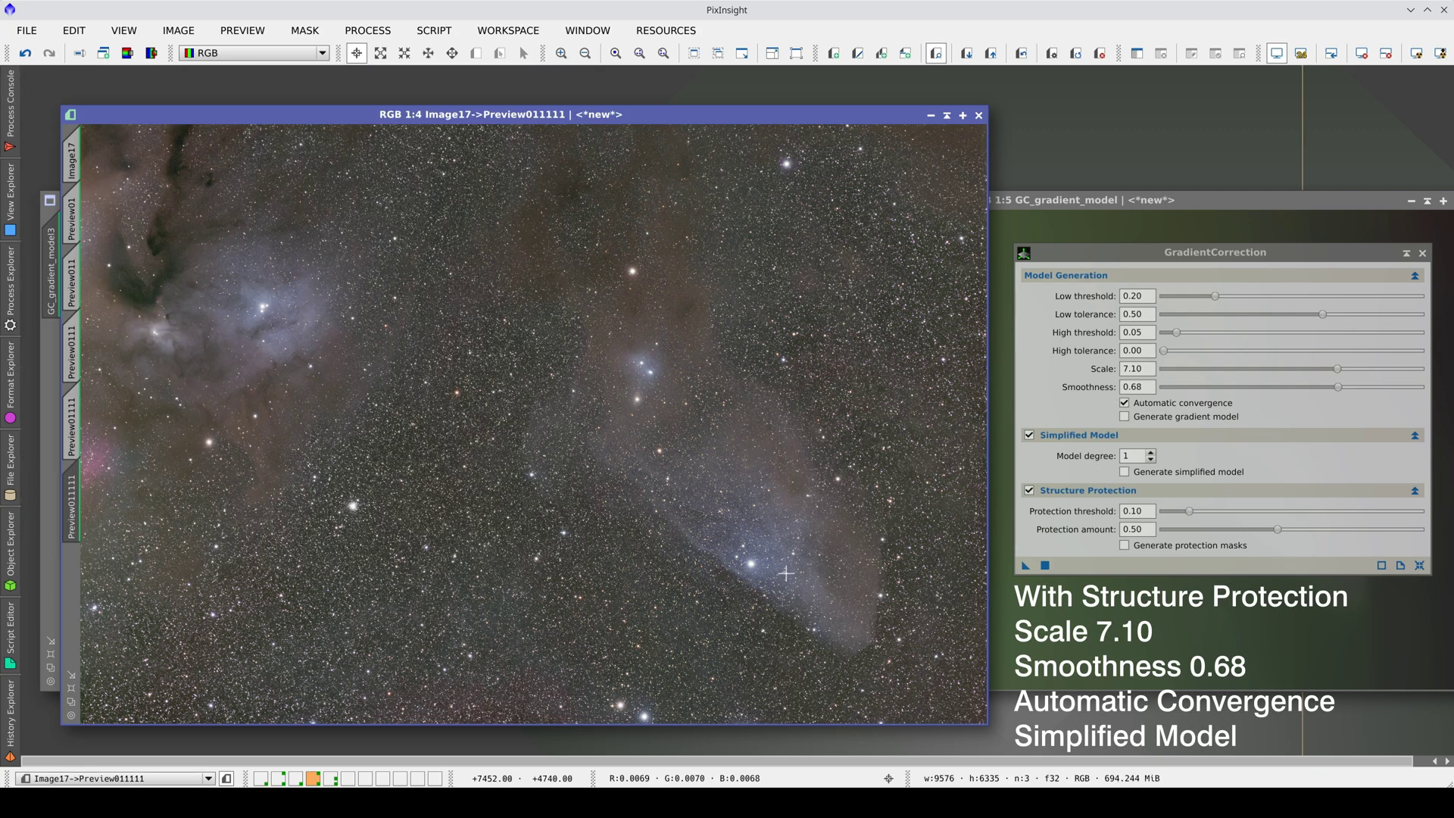
- Flip between the unprotected and structure-protected results, ending on the protected one
key("ctrl+Tab")
key("ctrl+shift+Tab")
key("ctrl+Tab")
key("ctrl+shift+Tab")
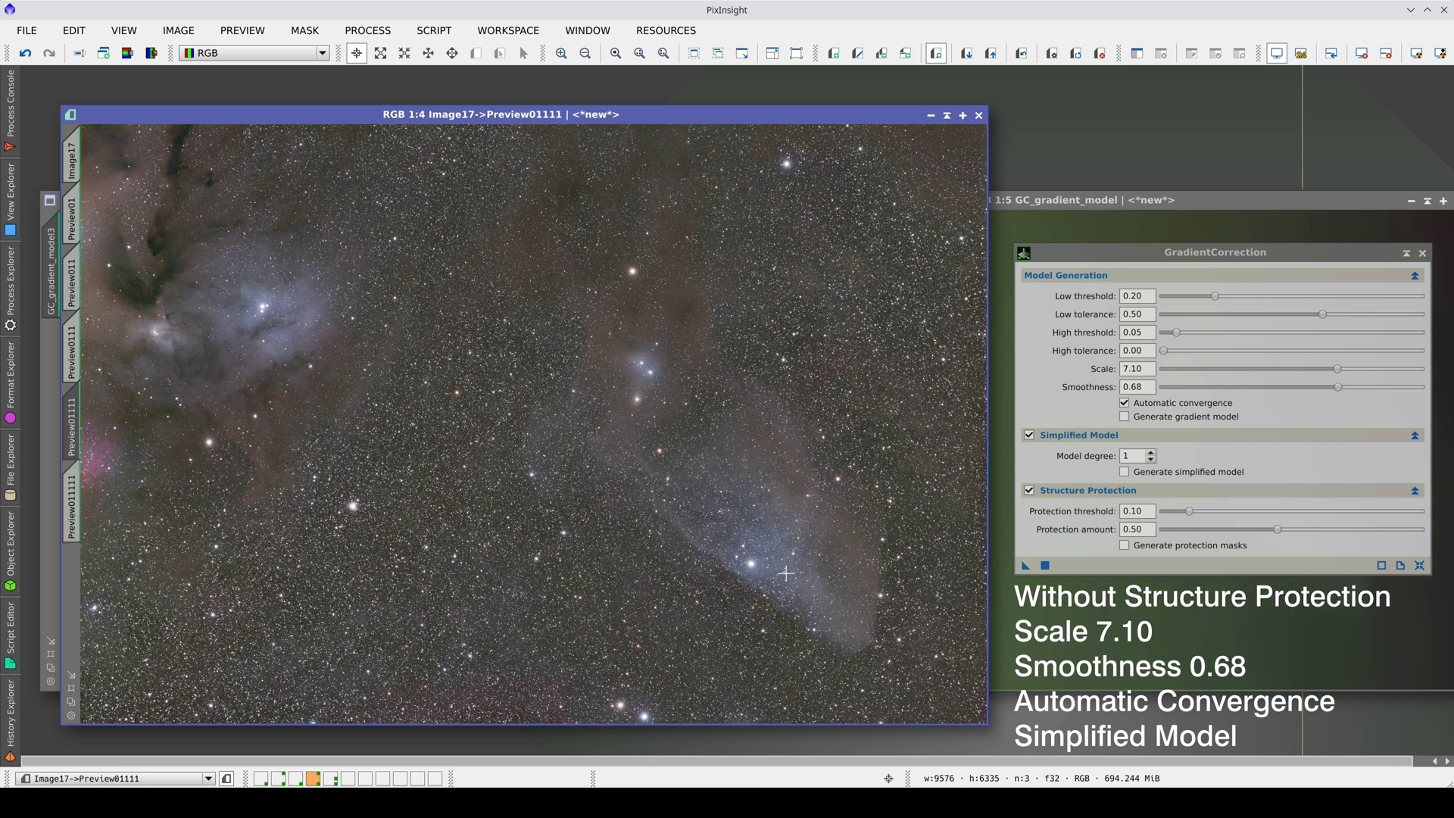
key("ctrl+Tab")
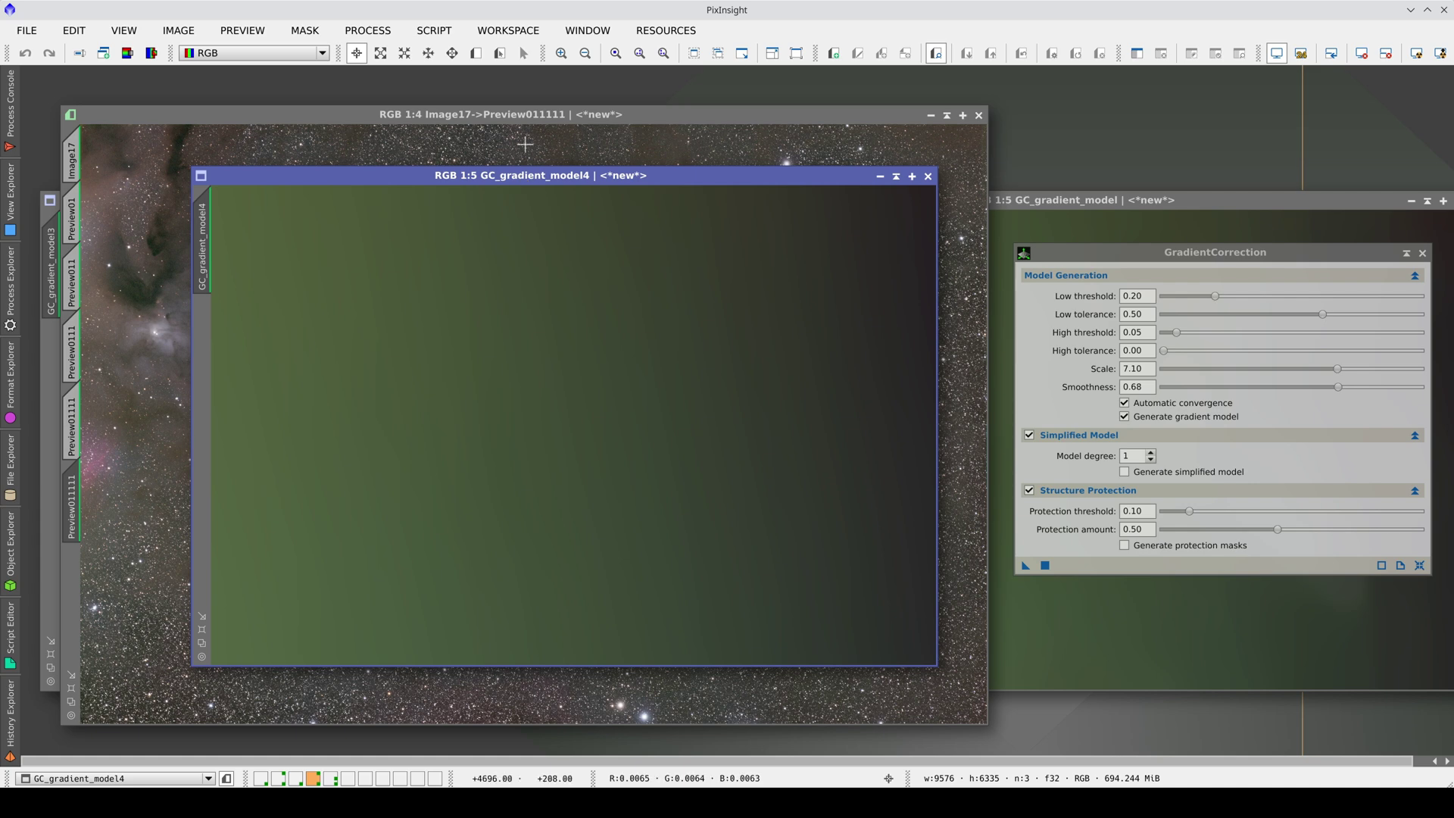
- Bring Image17 forward and toggle between Preview011111 and the uncorrected original
left_click(525, 144)
key("ctrl+Page_Up")
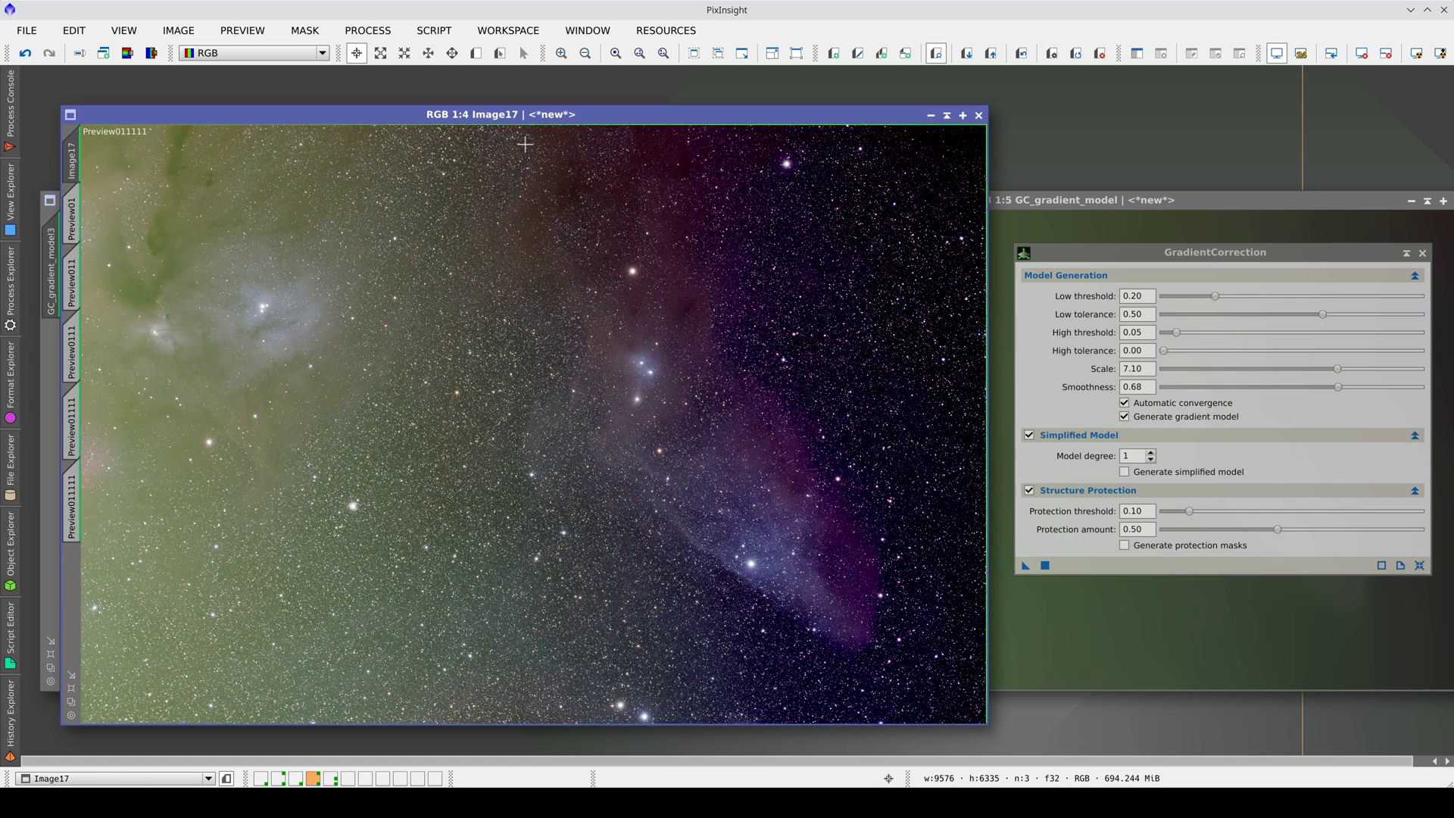
key("ctrl+Page_Down")
- Step from the original Image17 through Preview01 to Preview011111, ending on structure protection
key("ctrl+Page_Up")
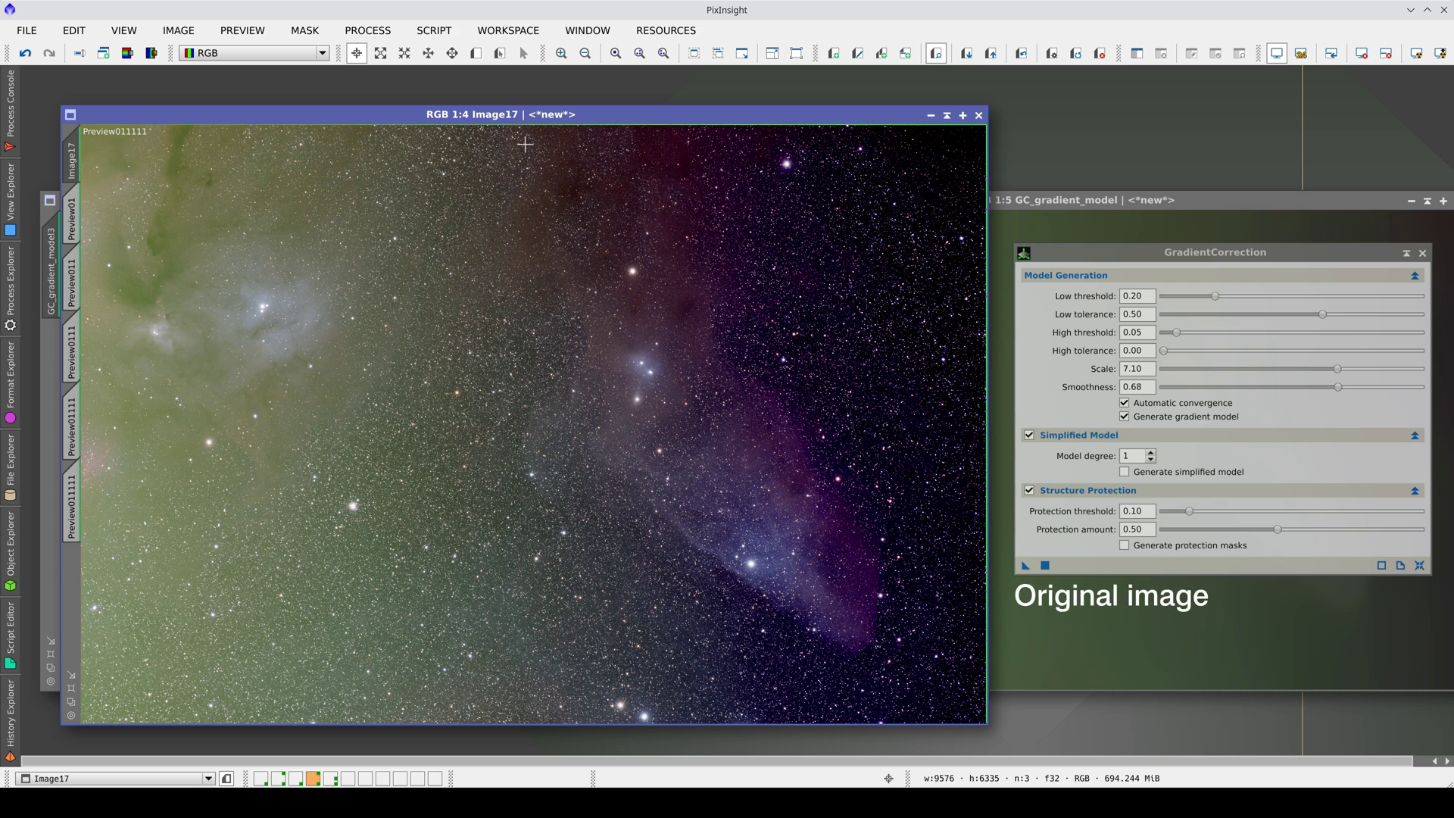
key("ctrl+Page_Down")
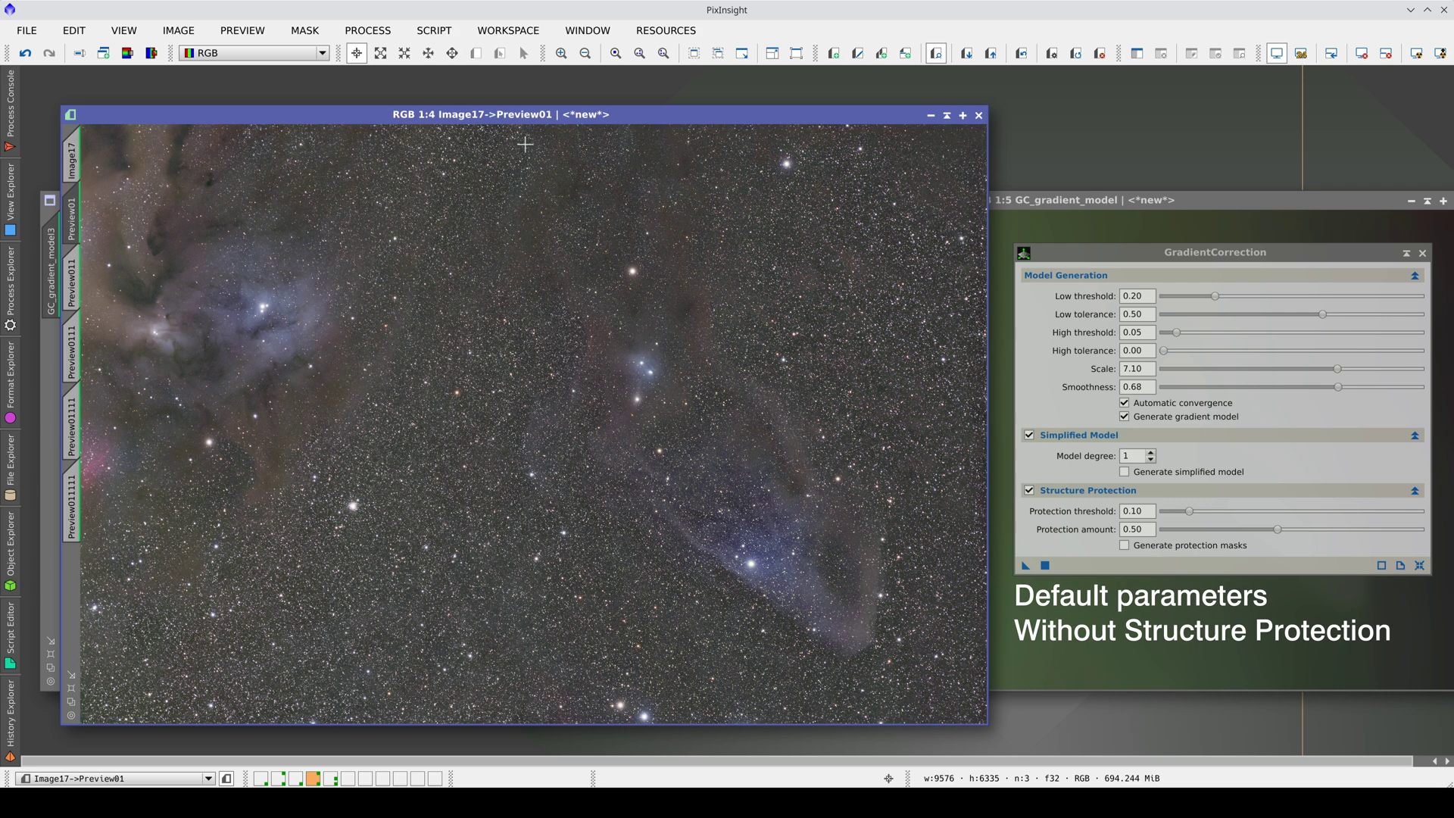
key("ctrl+Page_Down")
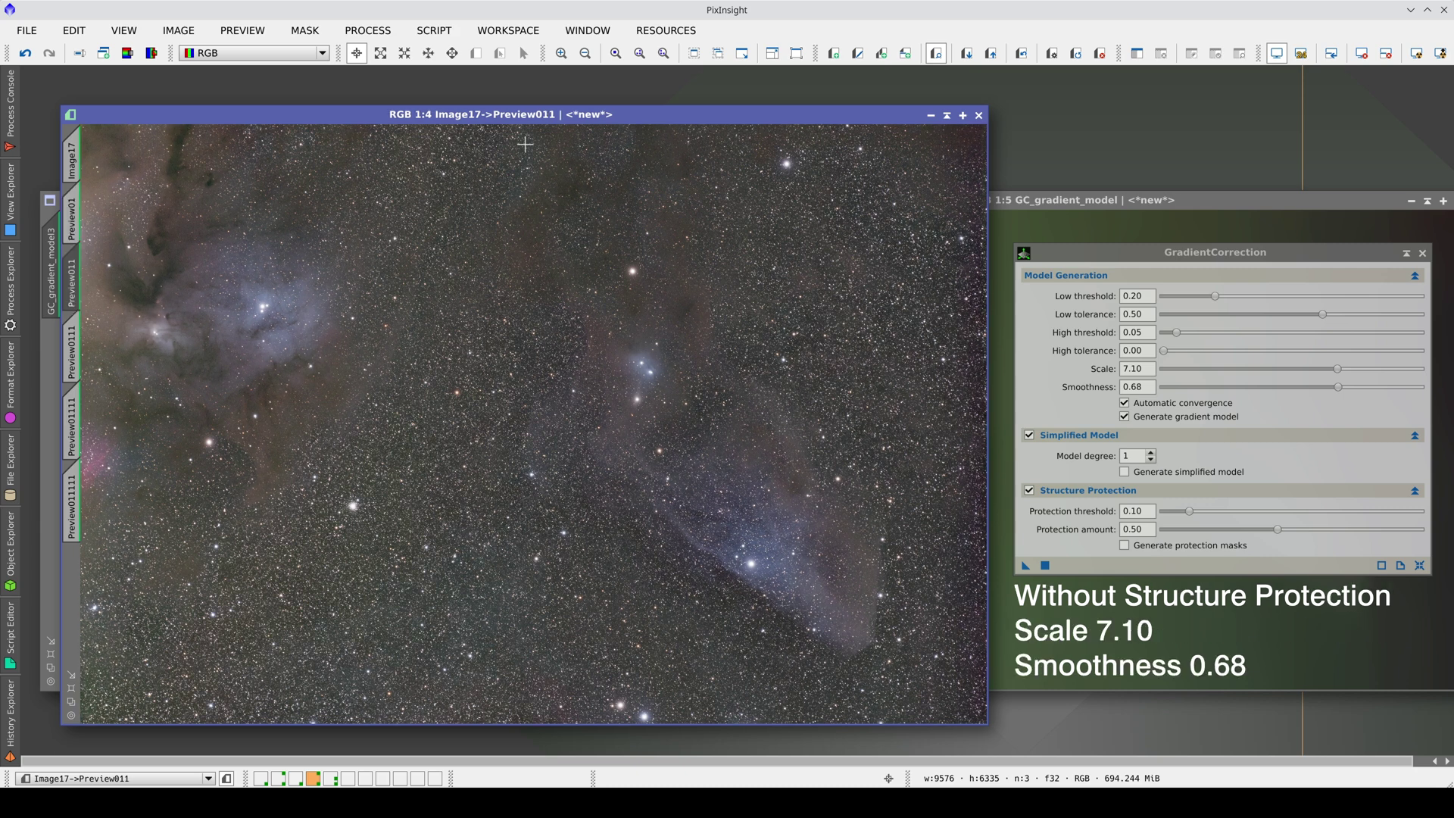
key("ctrl+Page_Down")
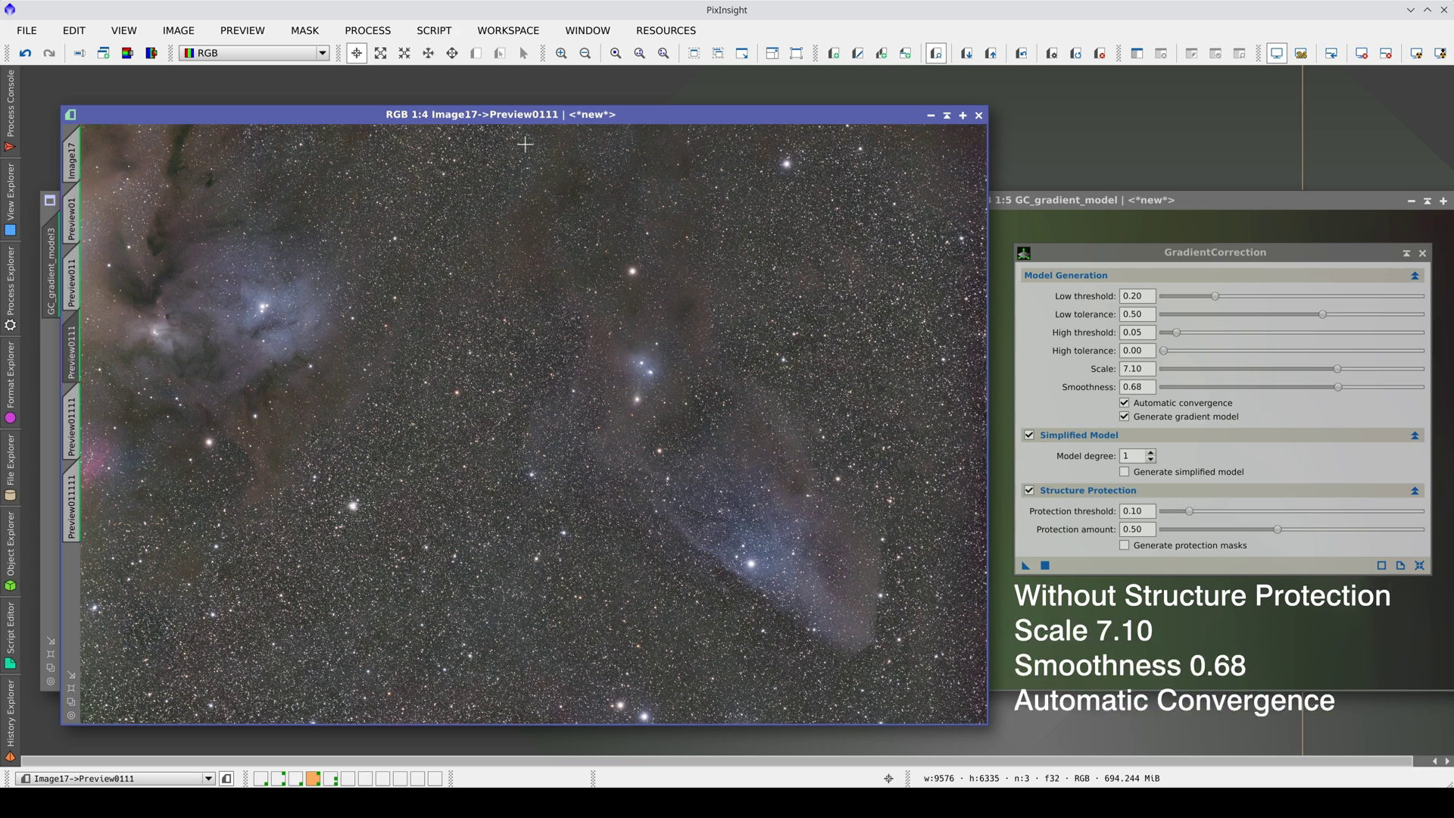
key("ctrl+Page_Down")
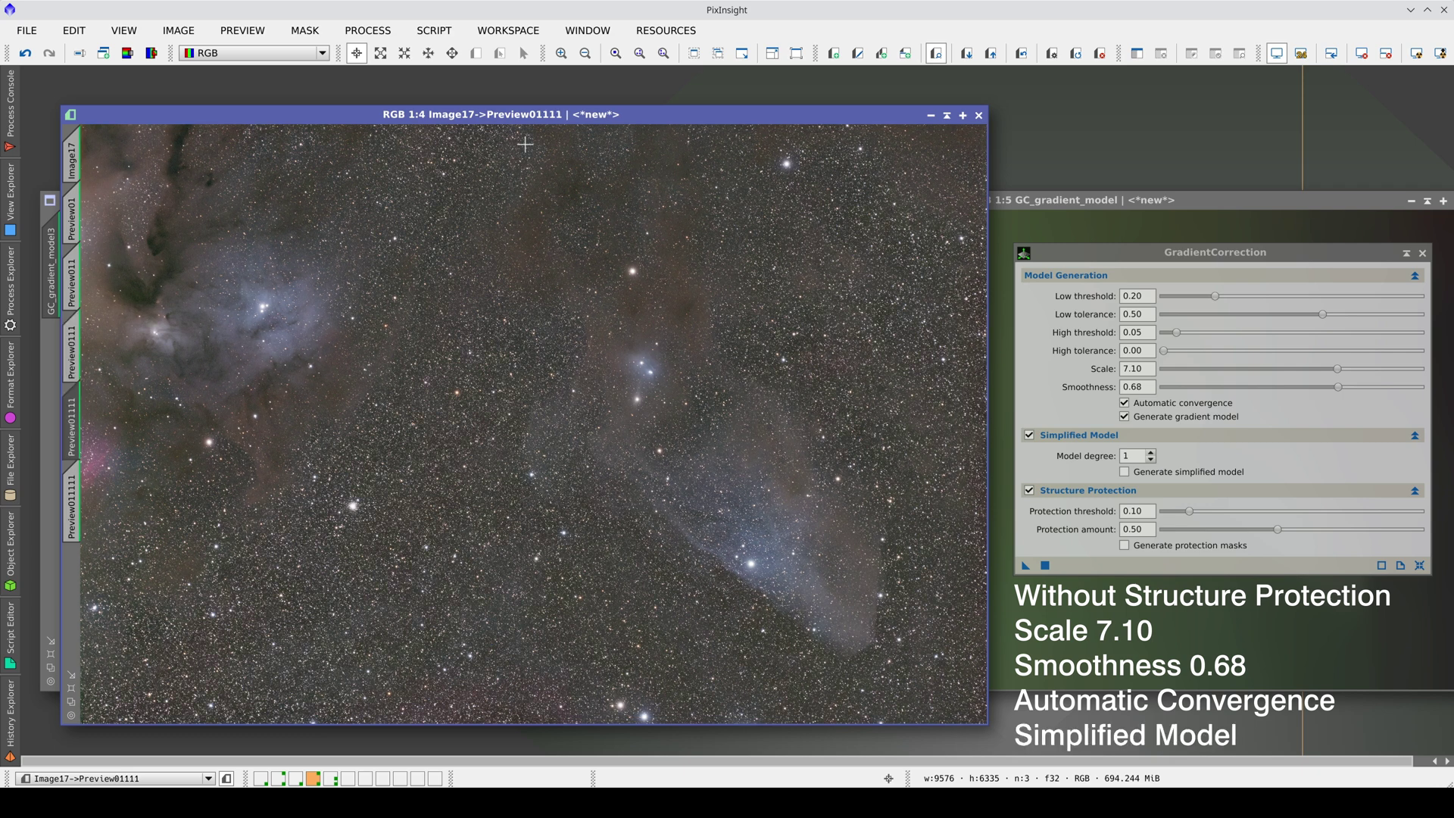
key("ctrl+Page_Down")
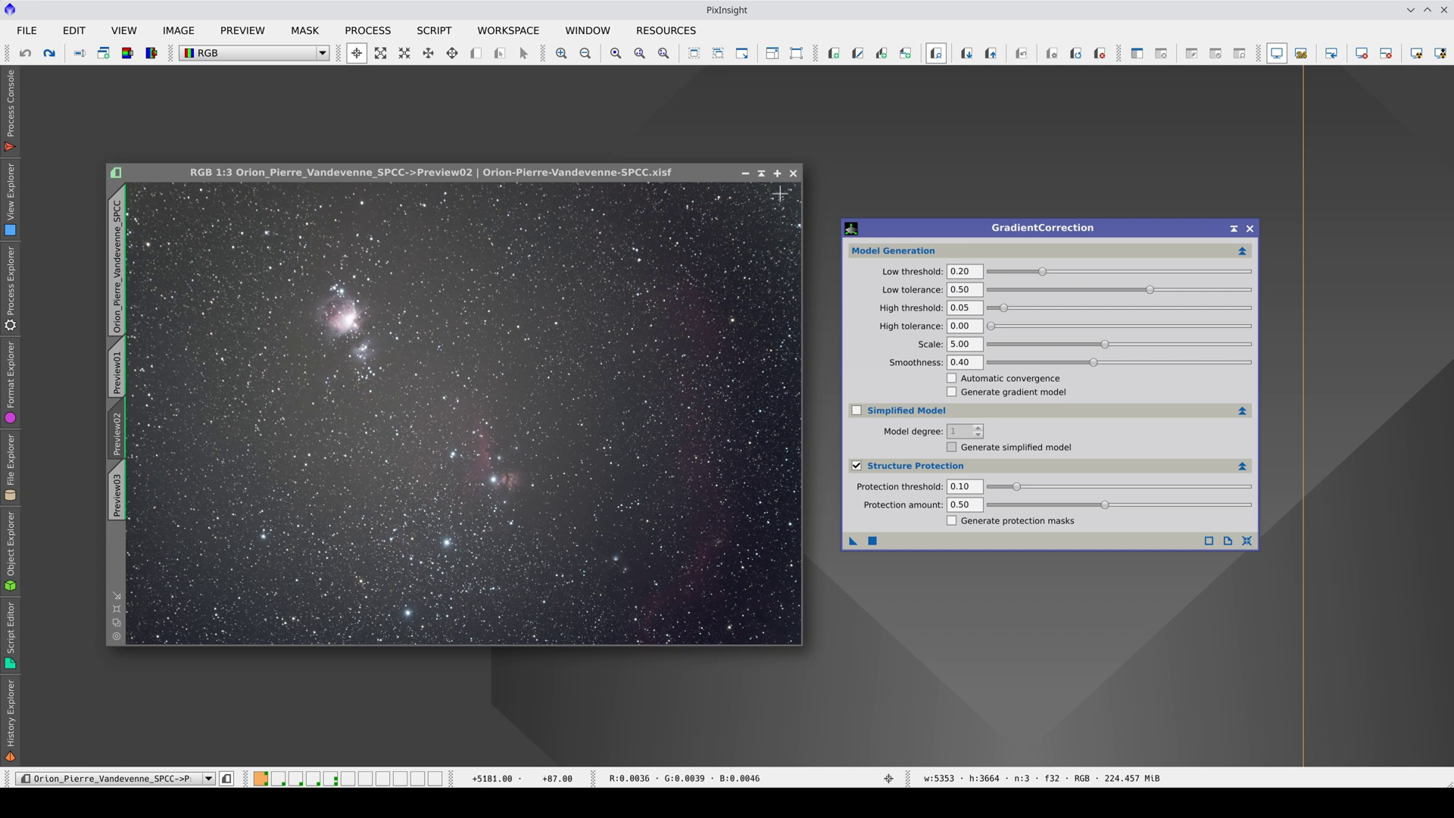
- Apply GradientCorrection to Orion Preview02 with Structure Protection unchecked
left_click(857, 466)
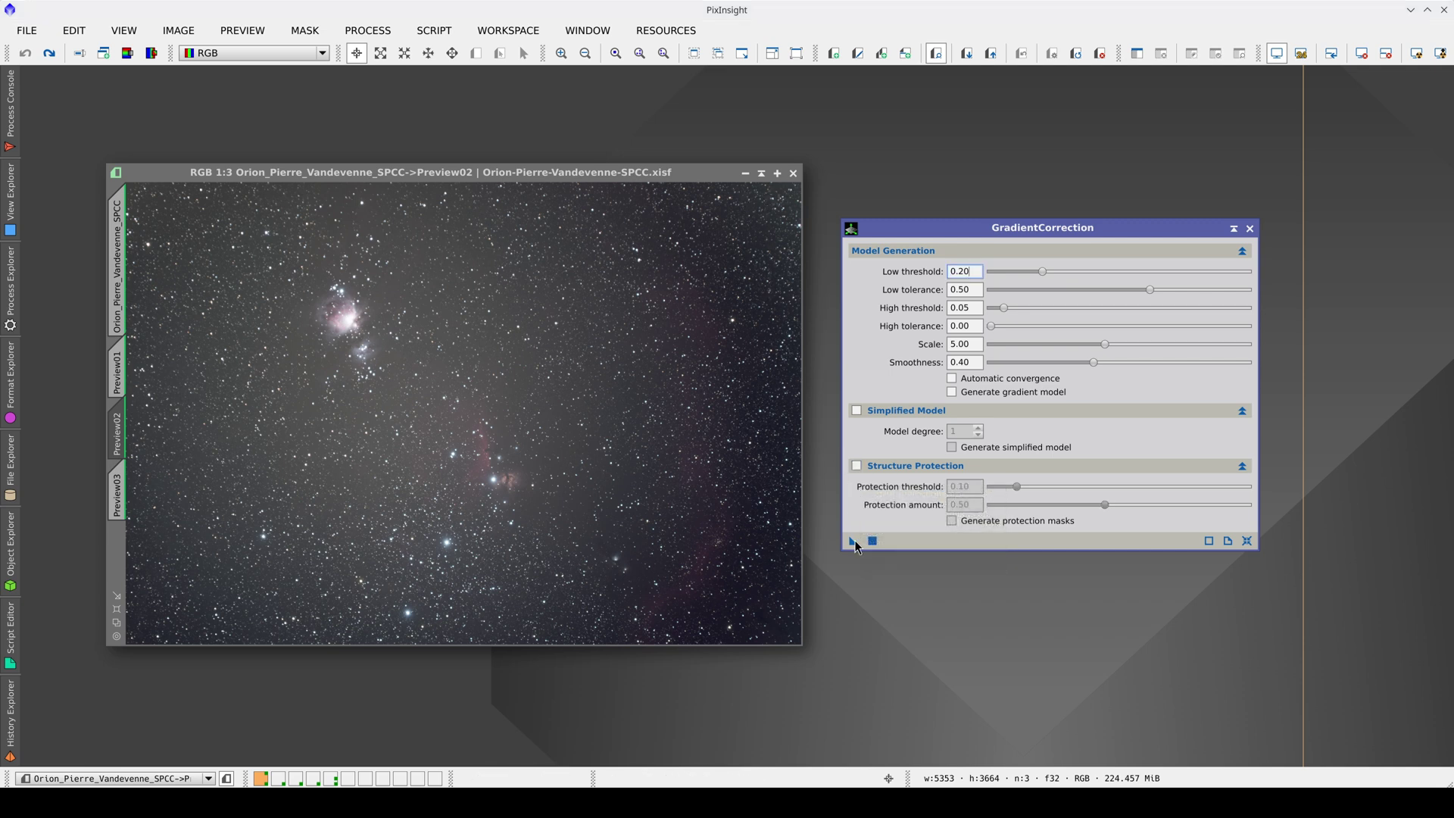
left_click_drag(853, 541, 571, 517)
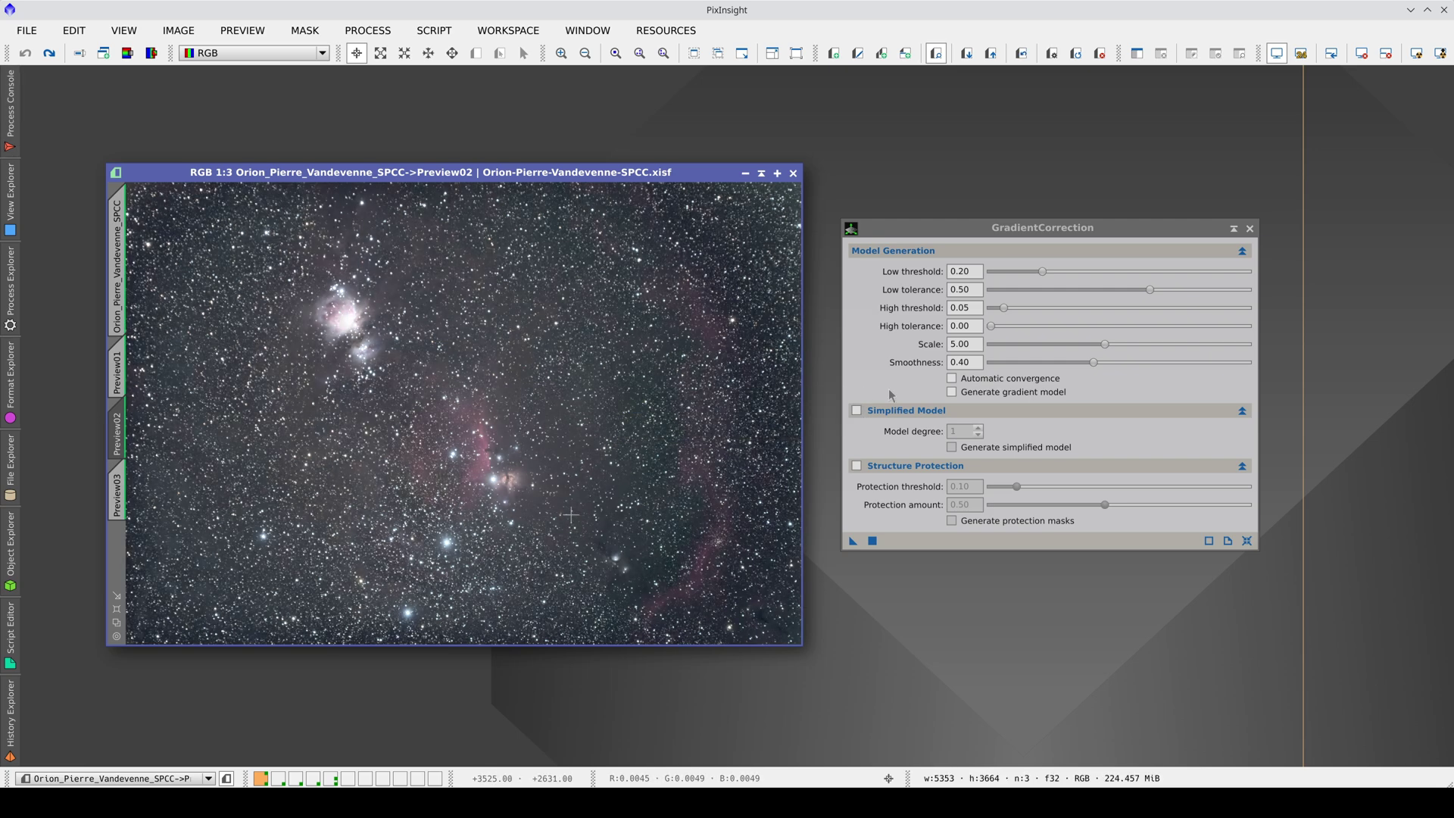
- Enable Automatic convergence and apply GradientCorrection to Orion Preview03
left_click(952, 378)
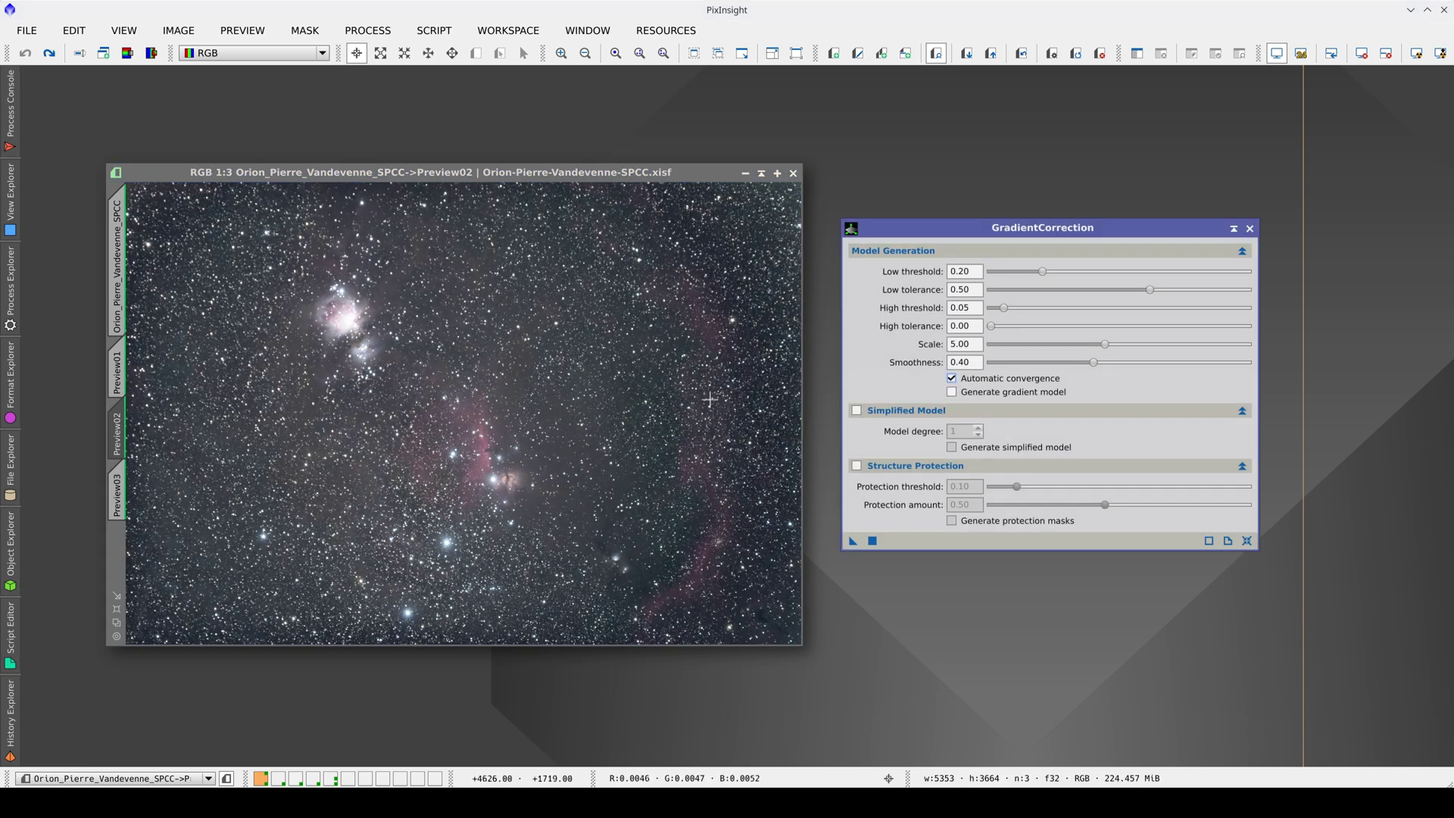
left_click(119, 496)
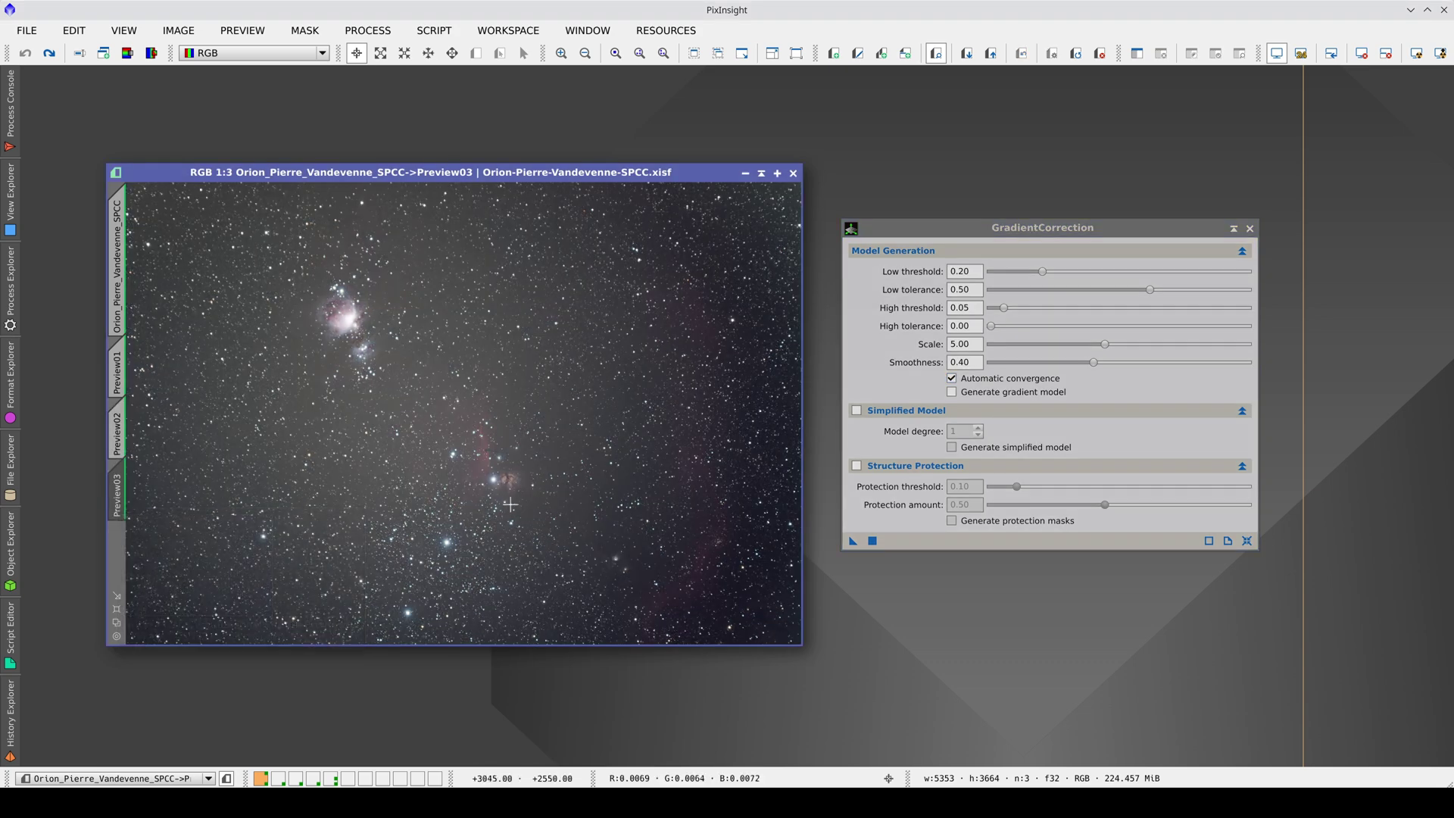
left_click(872, 542)
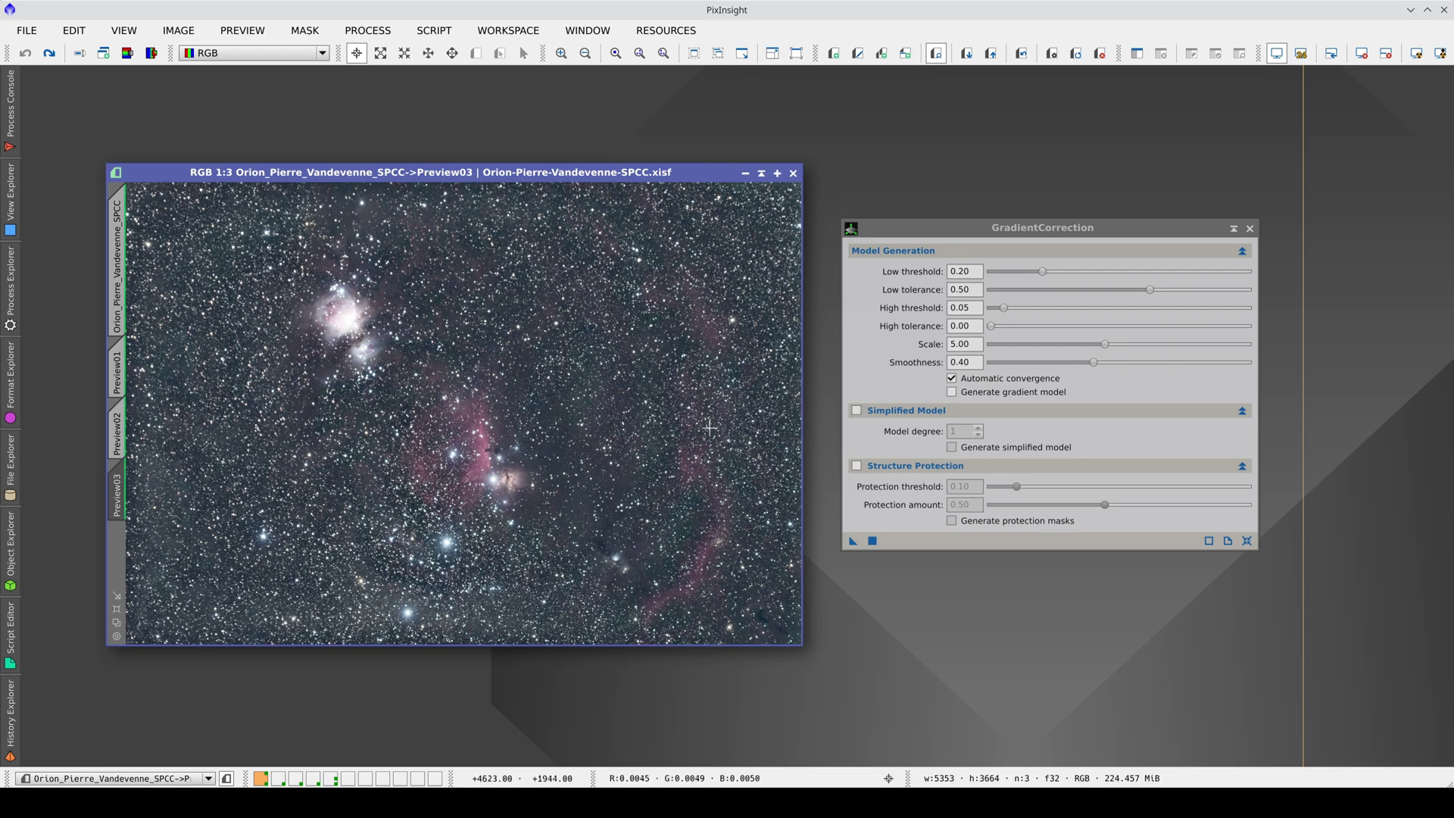
- Return to Preview02 for comparison and select the Scale and Smoothness values
left_click(116, 434)
left_click(964, 344)
left_click(948, 362)
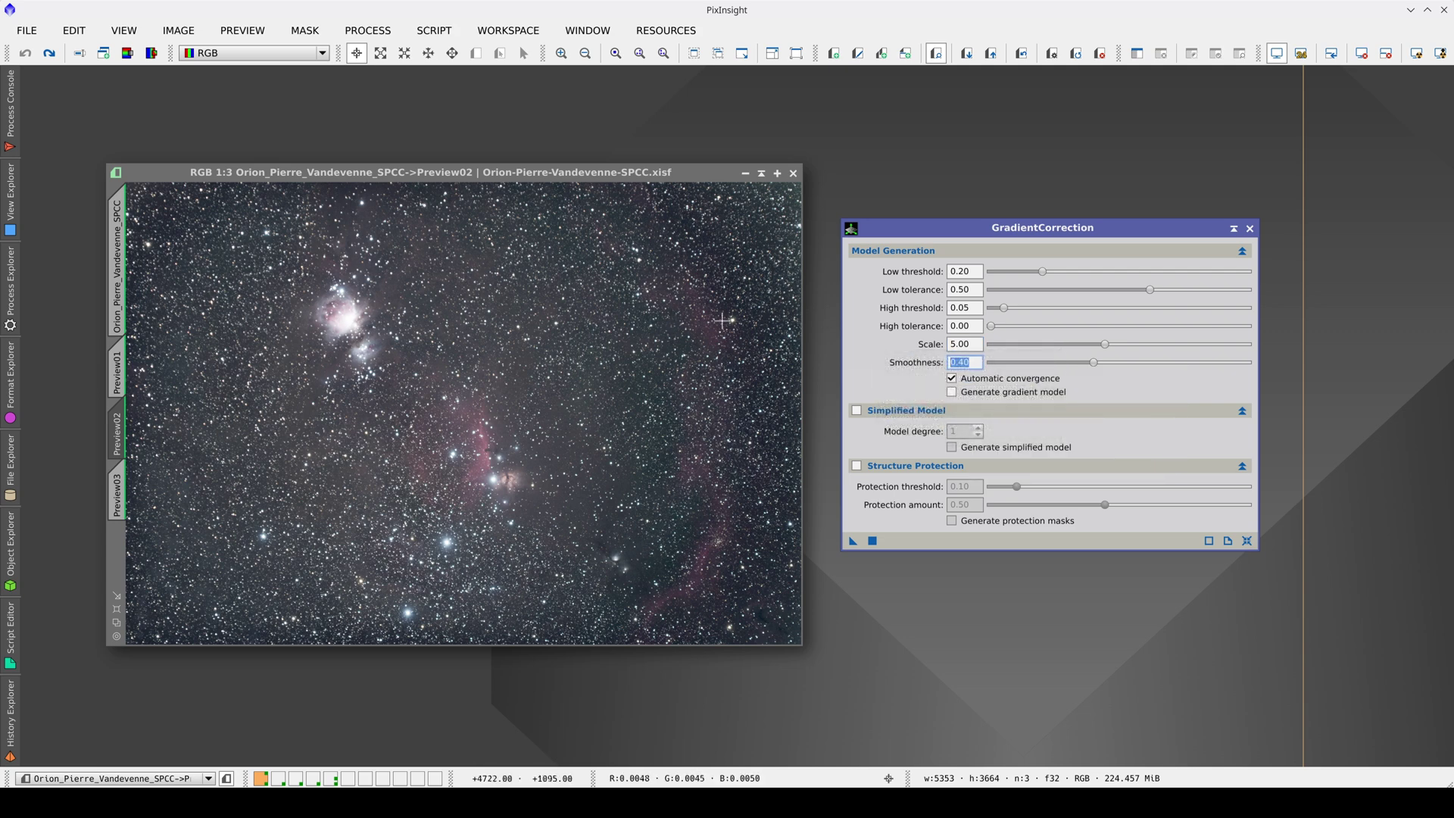
- Rerun GradientCorrection on Orion Preview03 with Generate gradient model on, producing GC_gradient_model5
left_click(117, 496)
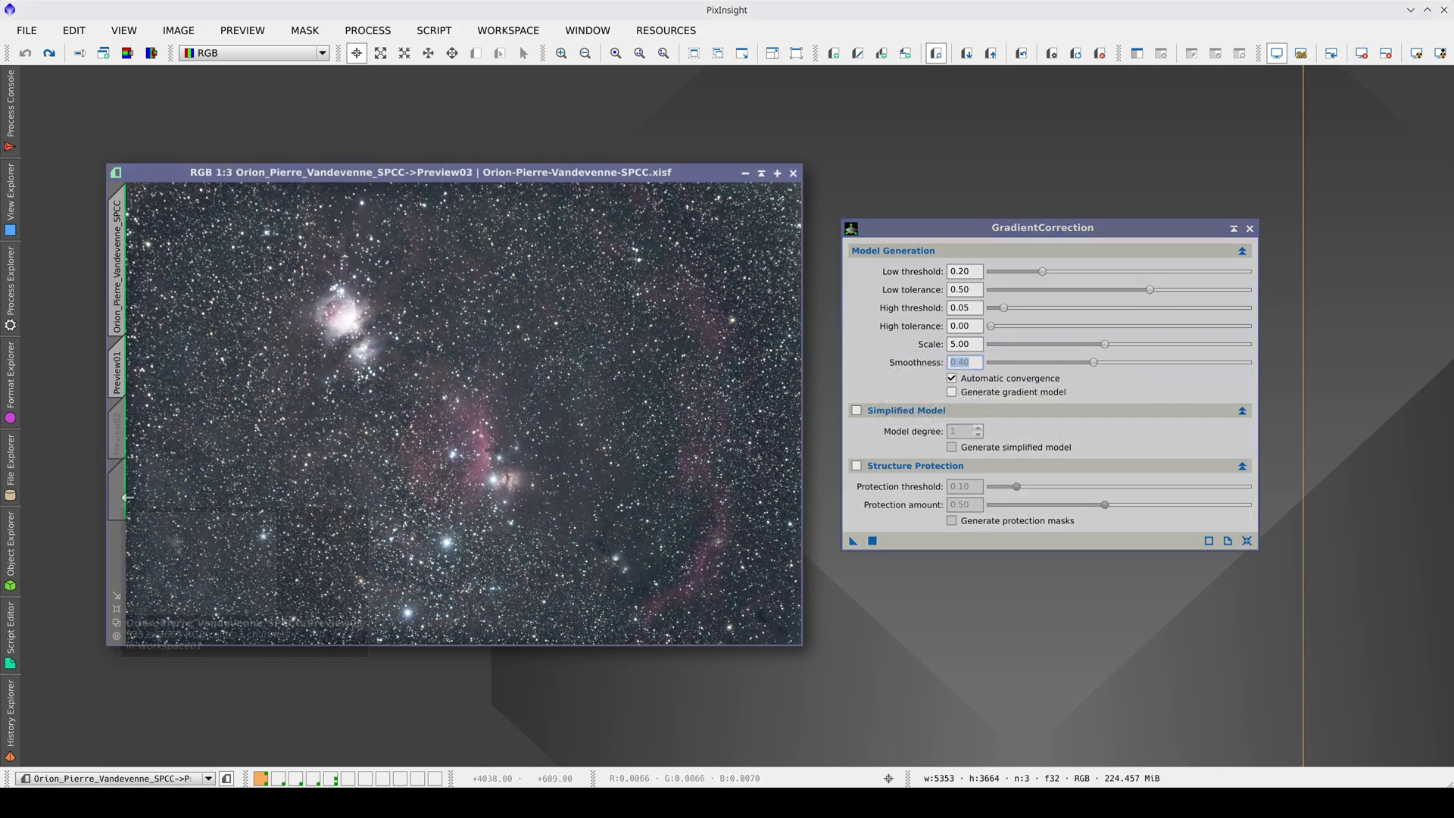
left_click(998, 394)
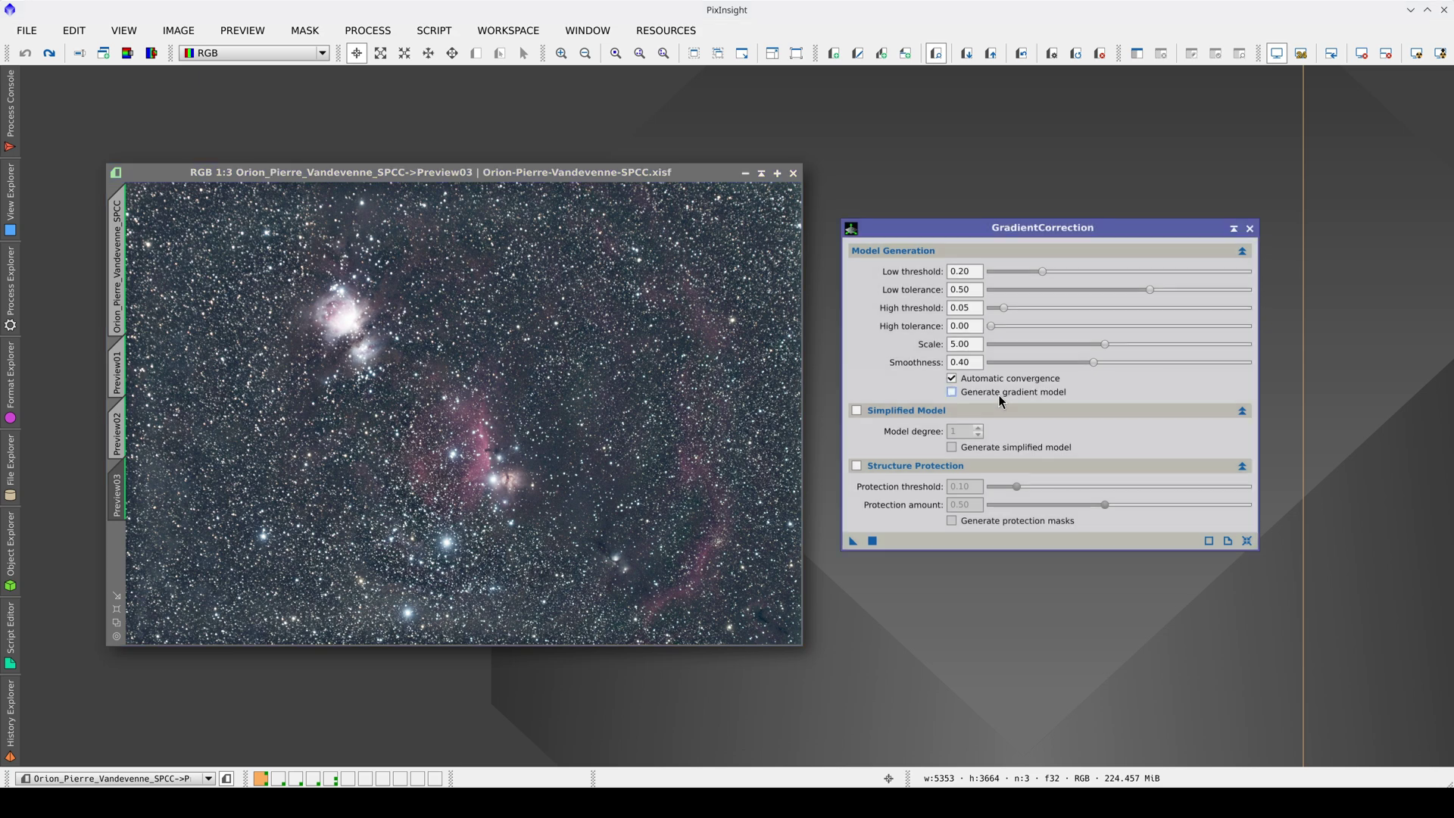
left_click(872, 542)
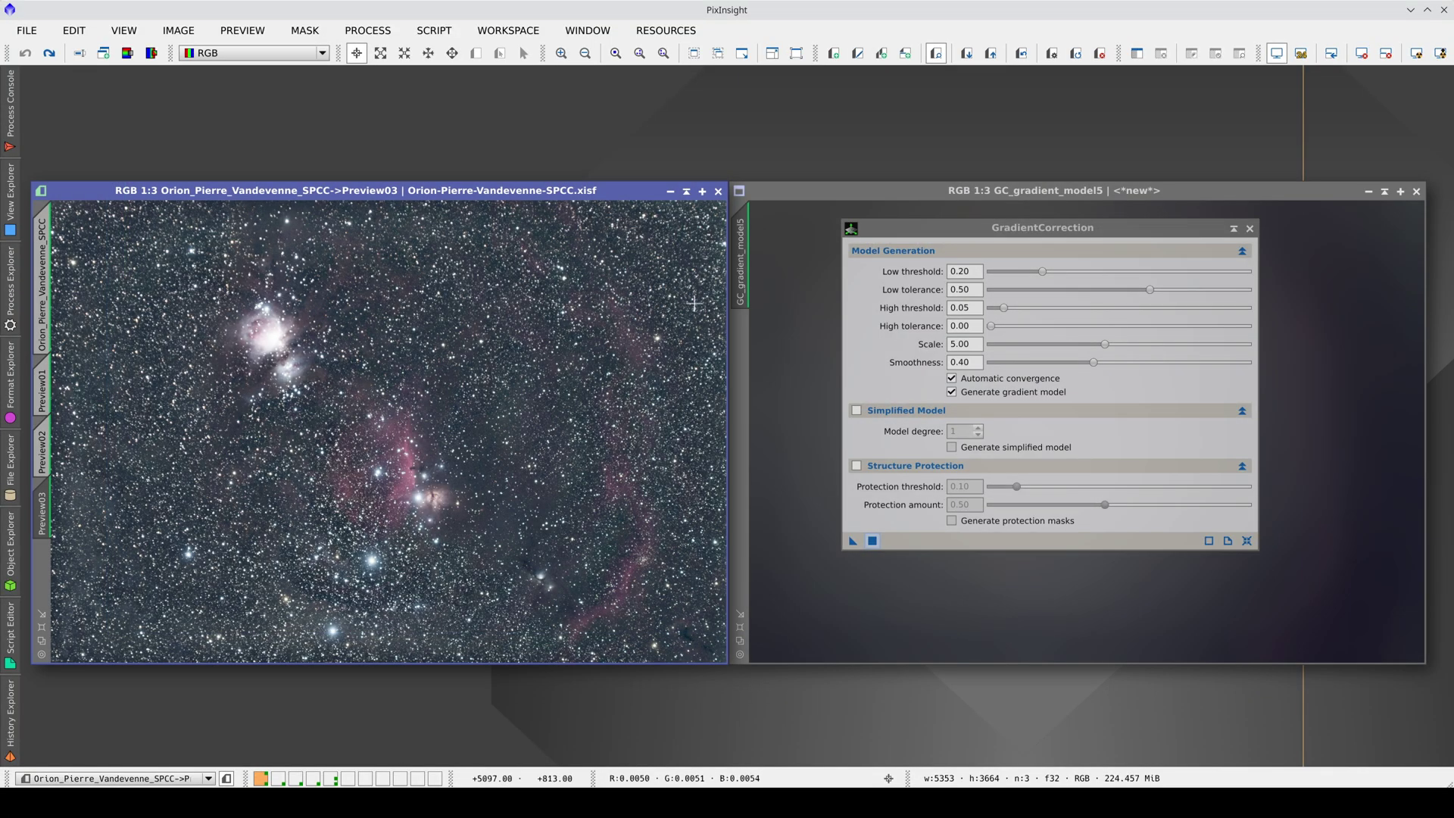
- Enable a degree-4 Simplified Model and duplicate Preview03 as a new preview, Preview031
left_click(856, 413)
double_click(964, 432)
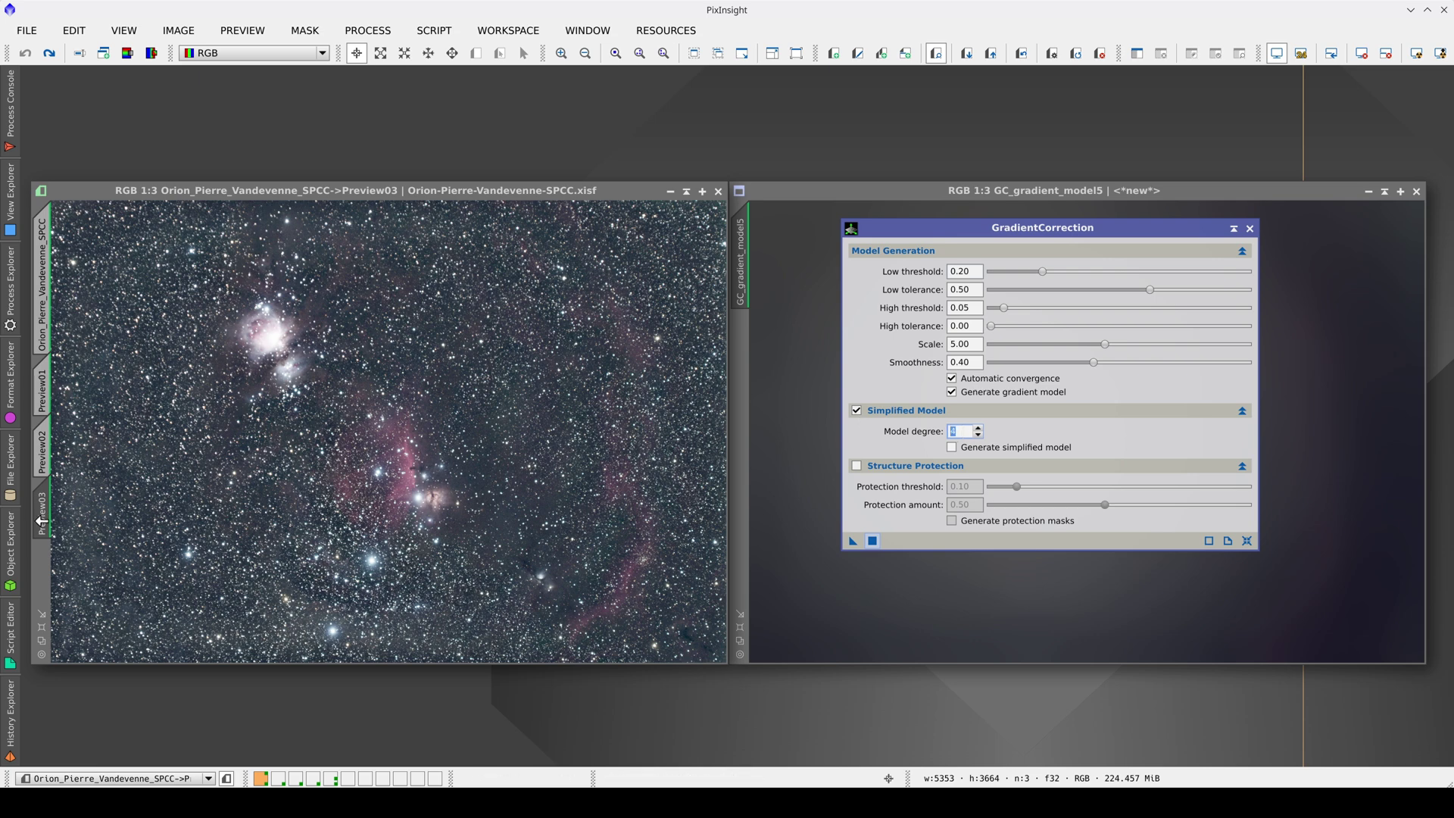
left_click_drag(42, 525, 51, 569)
- Apply the degree-4 GradientCorrection to Preview031, creating GC_gradient_model6, and move the dialog aside
left_click(49, 569)
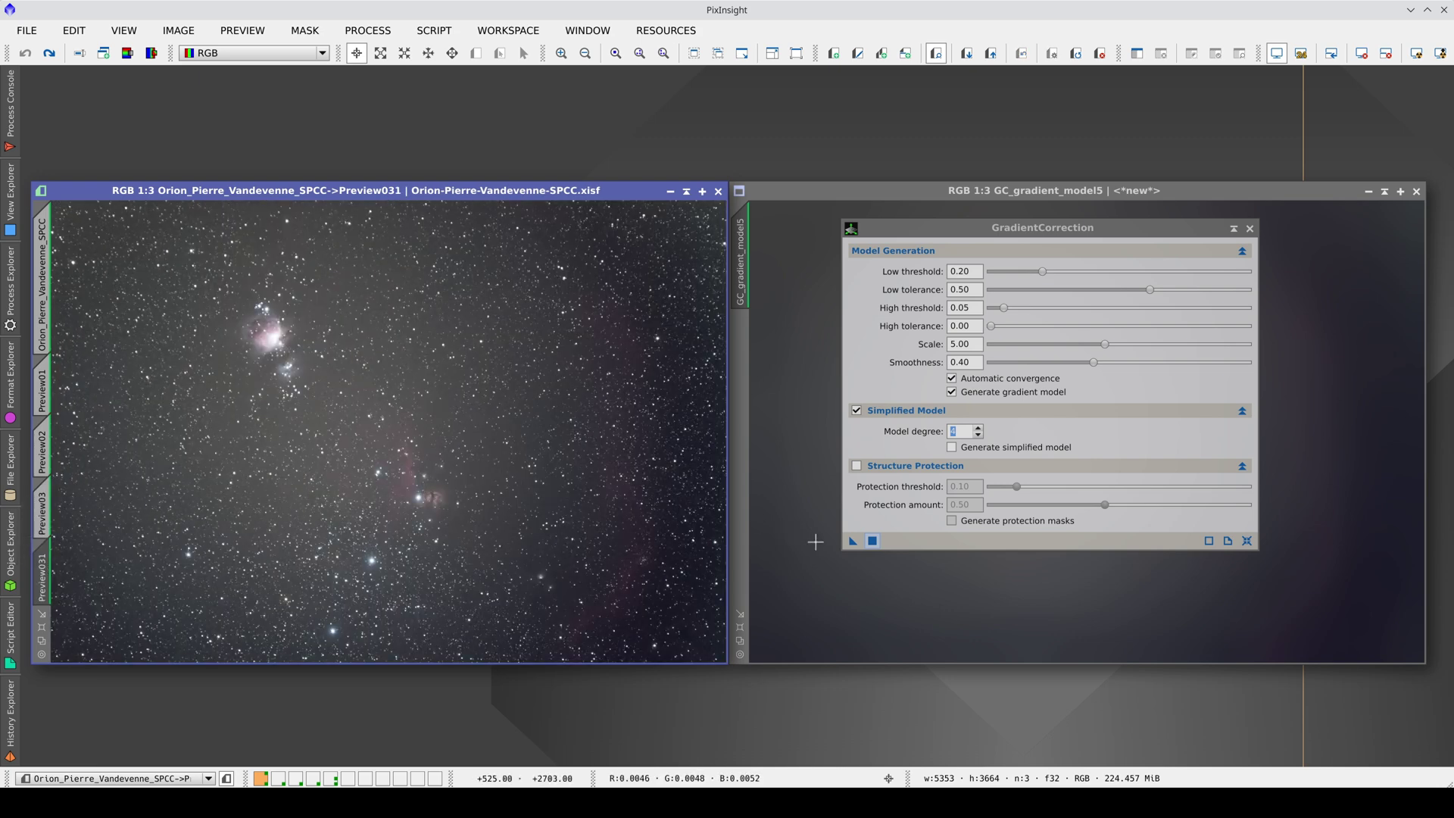
left_click_drag(853, 541, 586, 545)
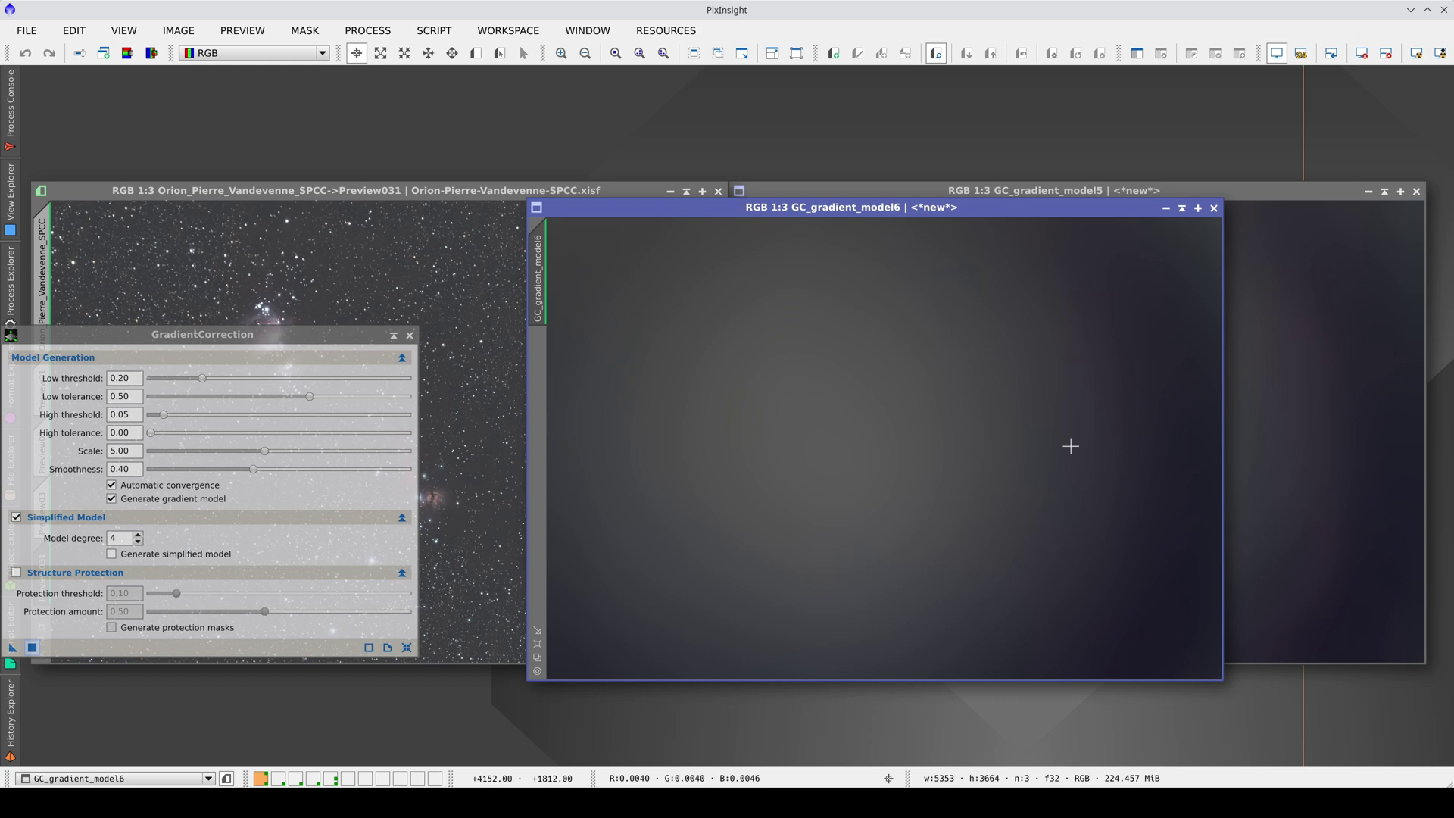
left_click(475, 253)
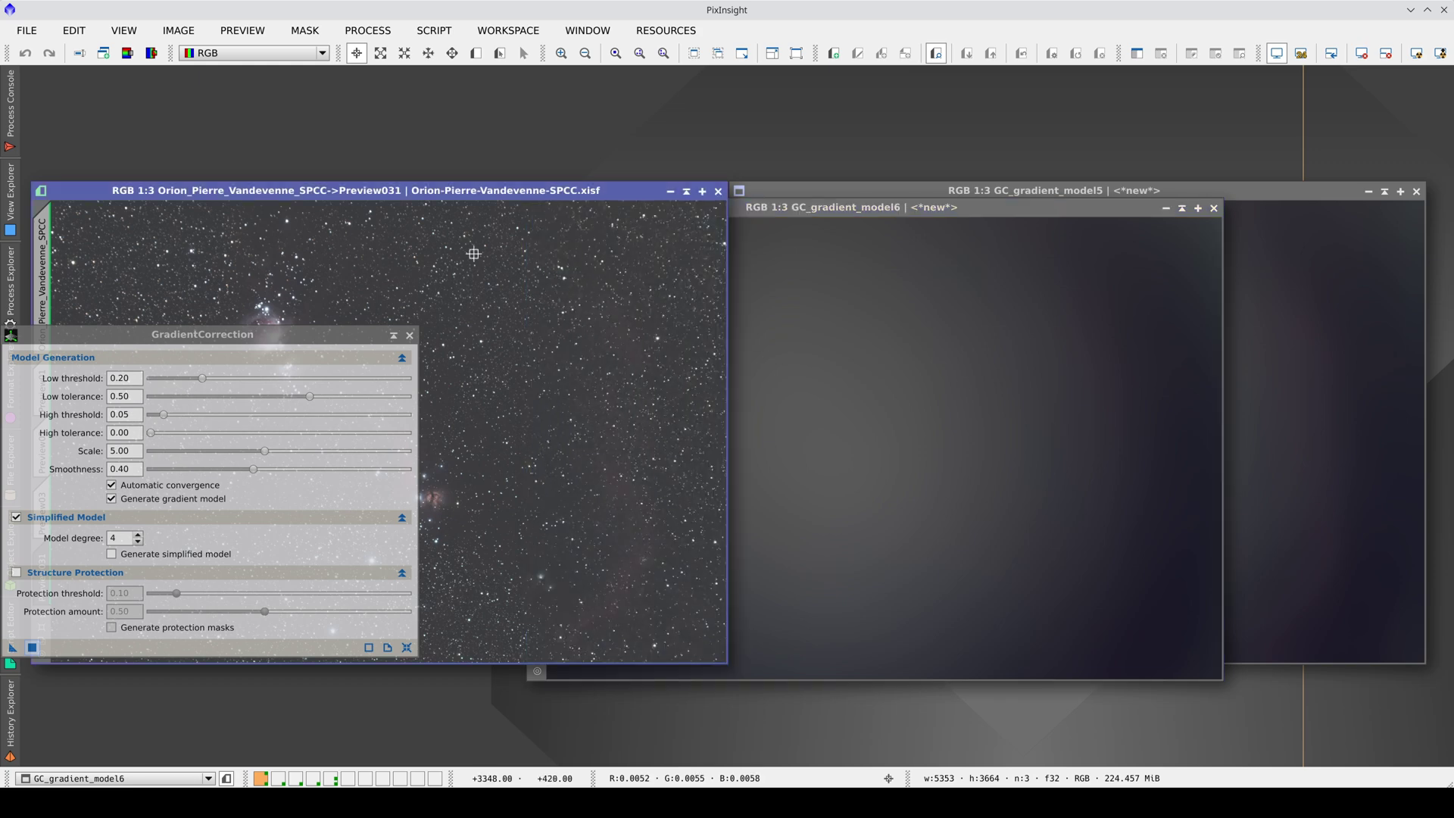
left_click_drag(292, 338, 1133, 277)
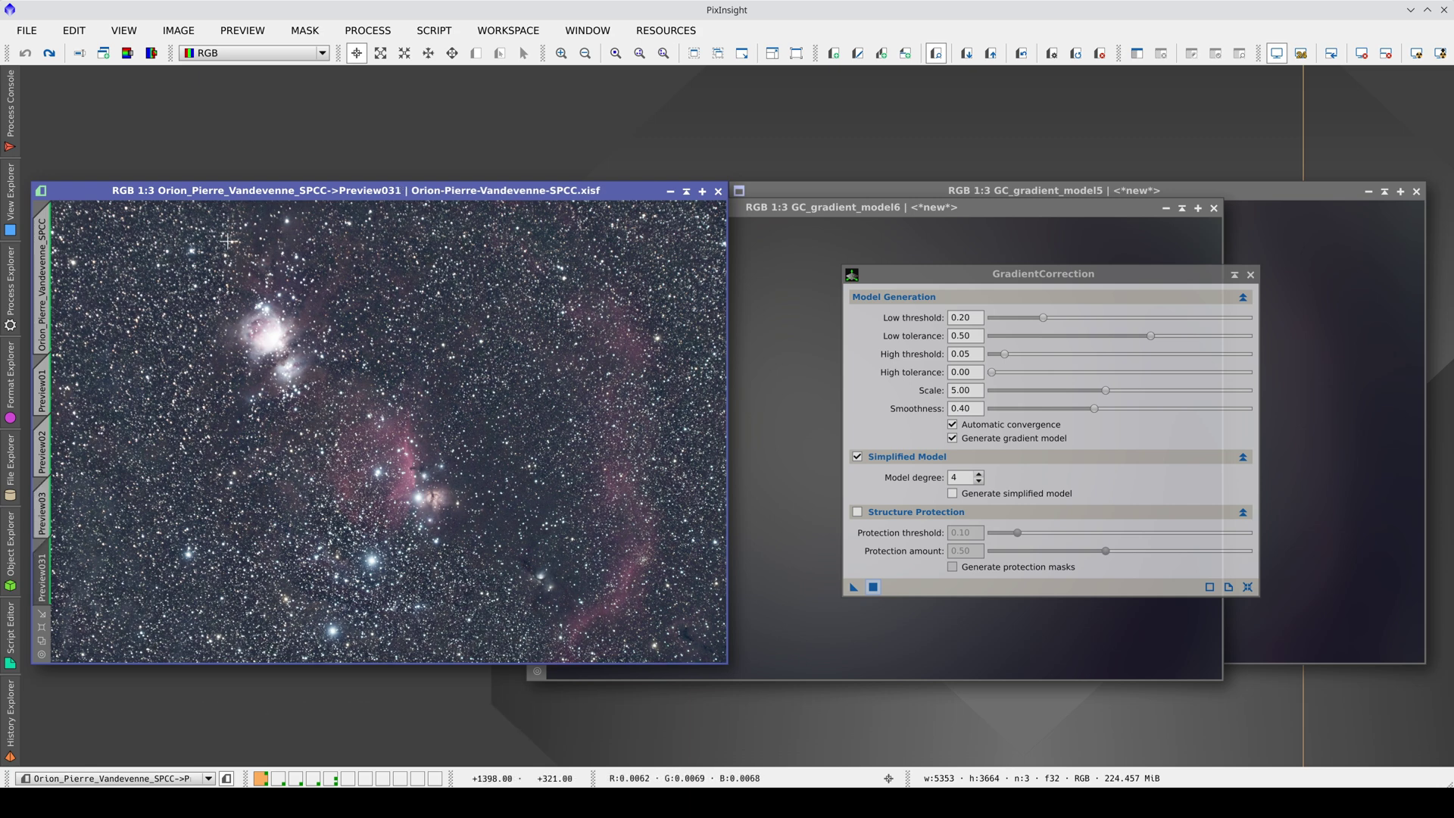
- Compare the main Orion view with Preview03 and Preview031, store the preview, and show Process Explorer
left_click(43, 325)
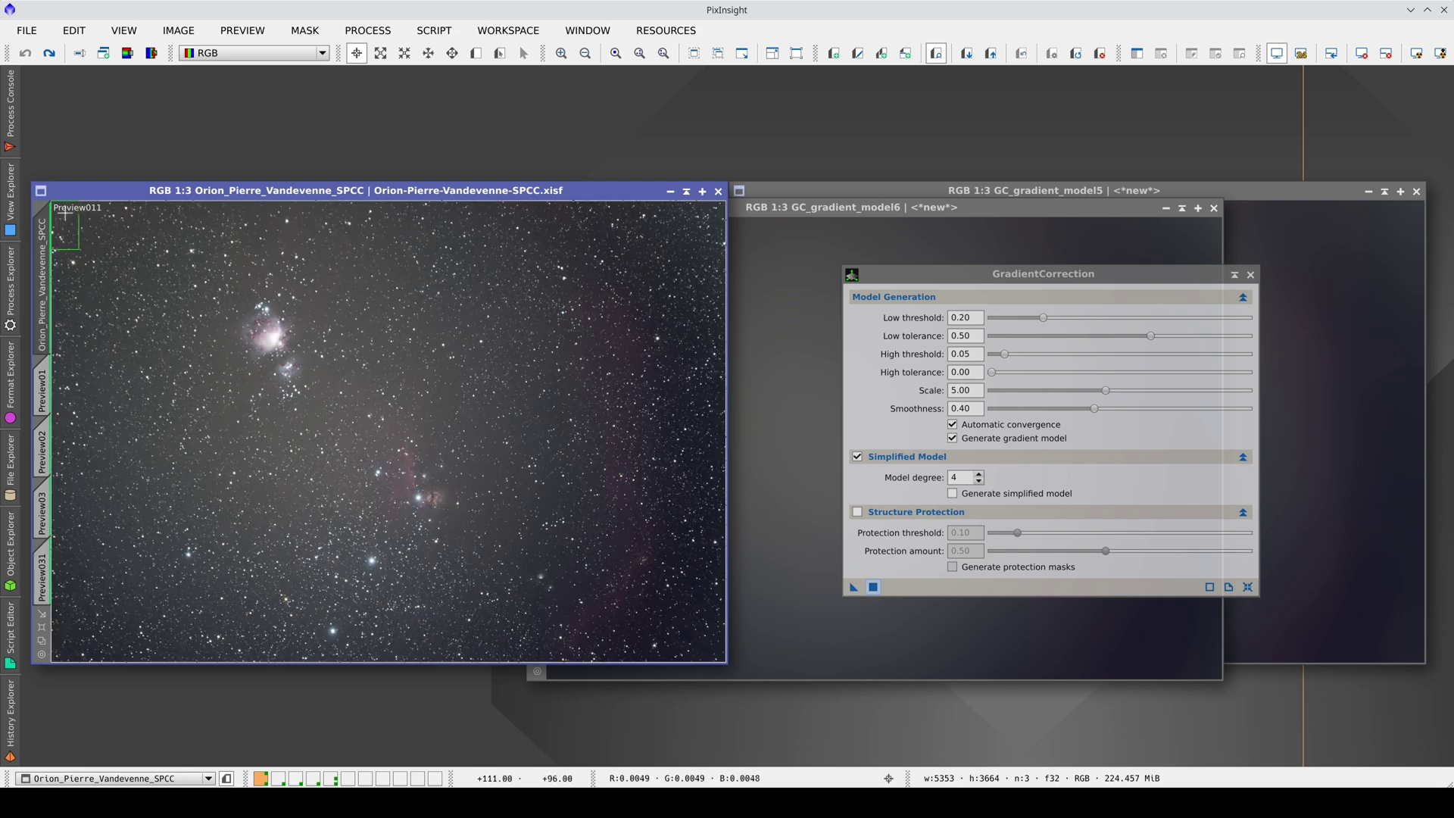
left_click(44, 520)
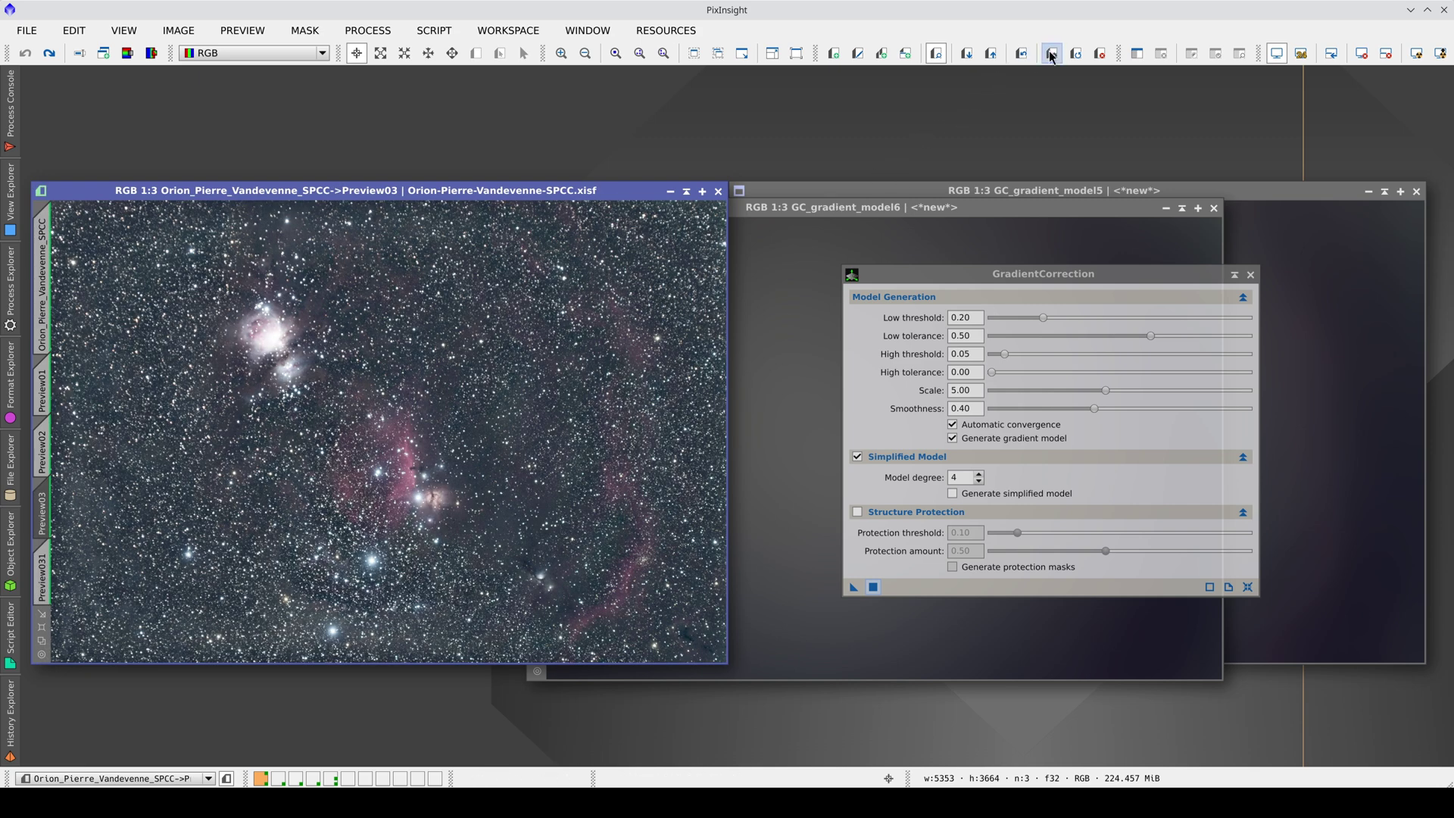
left_click(42, 576)
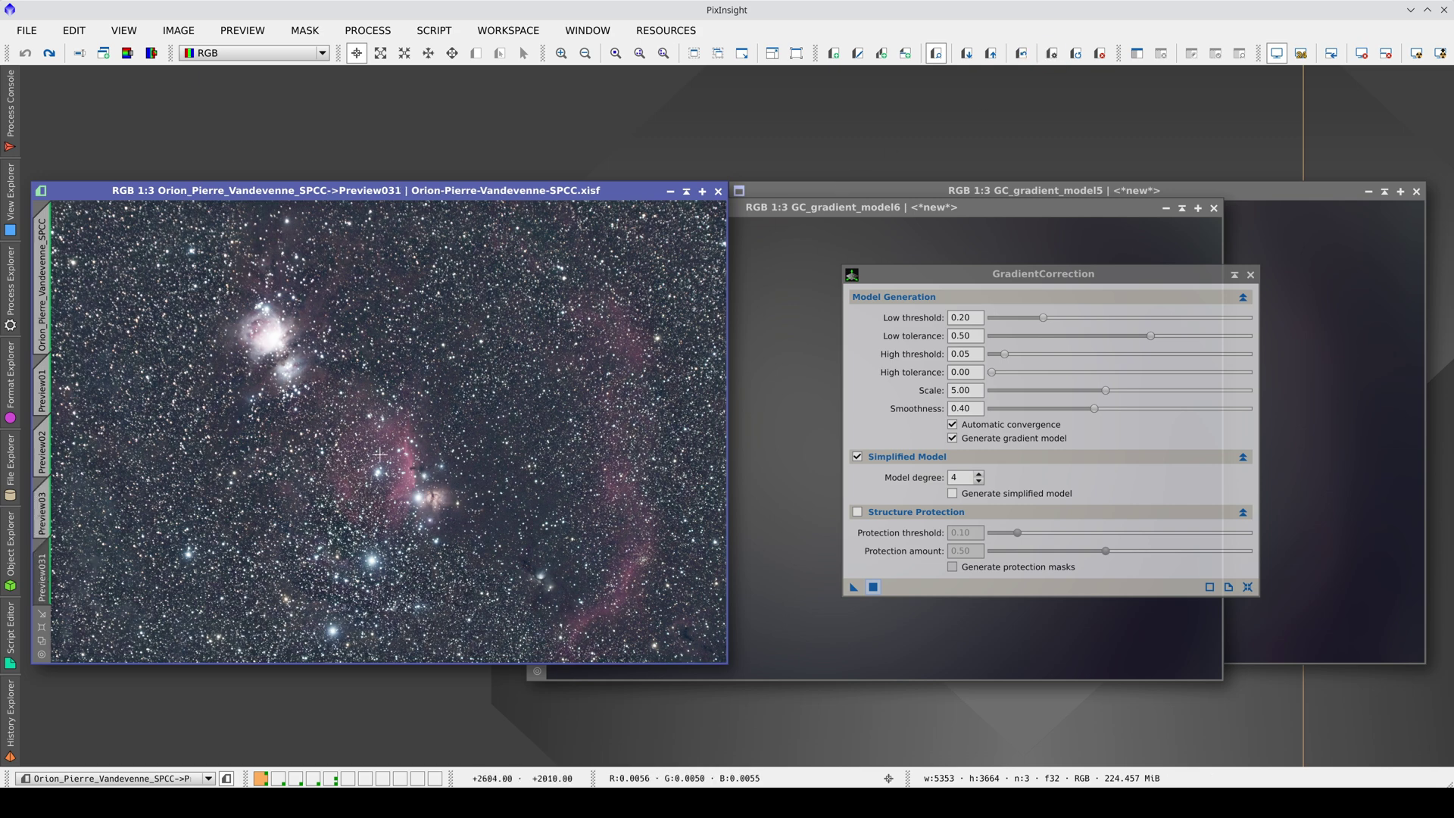
left_click(1052, 53)
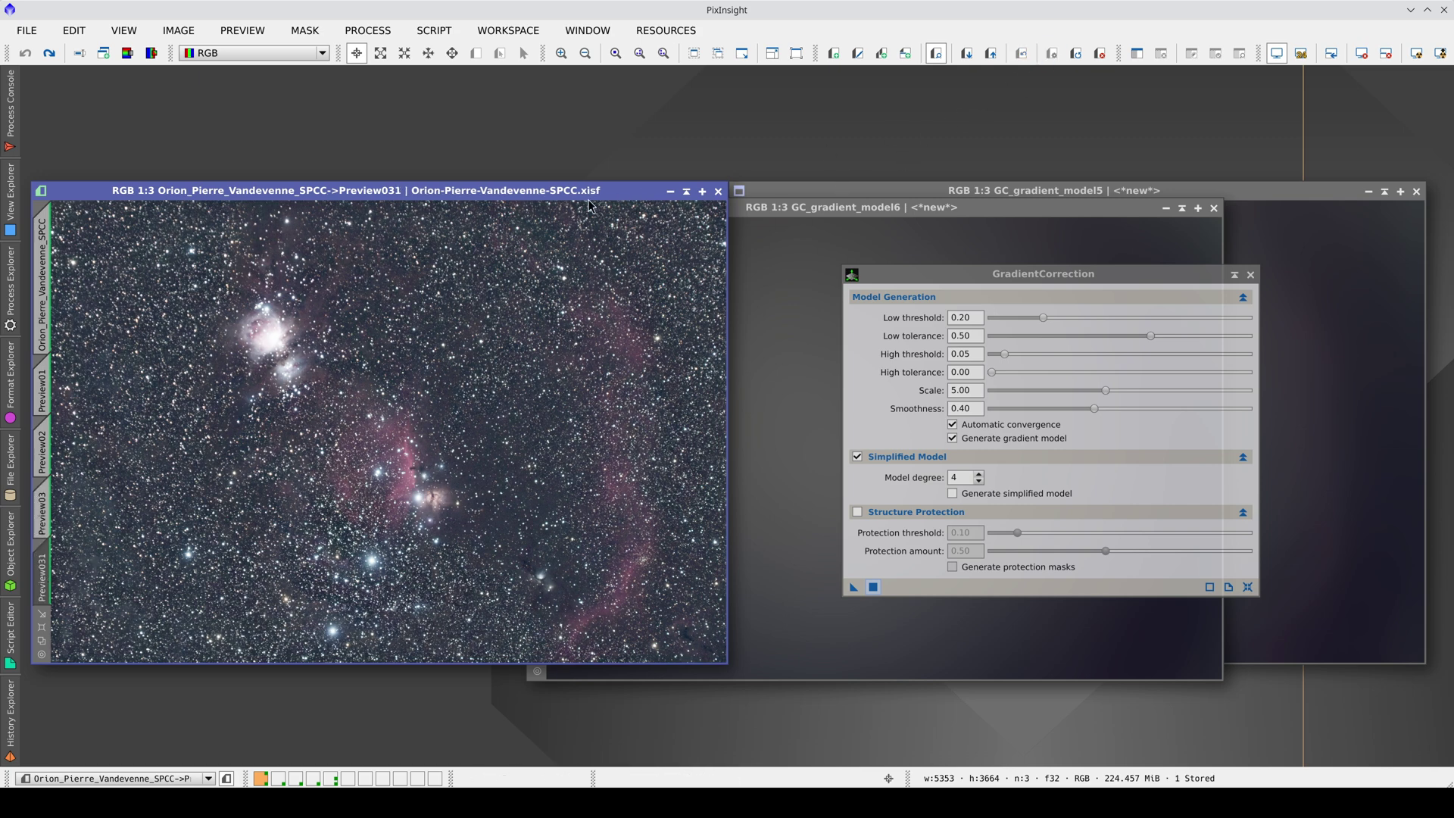
left_click(9, 312)
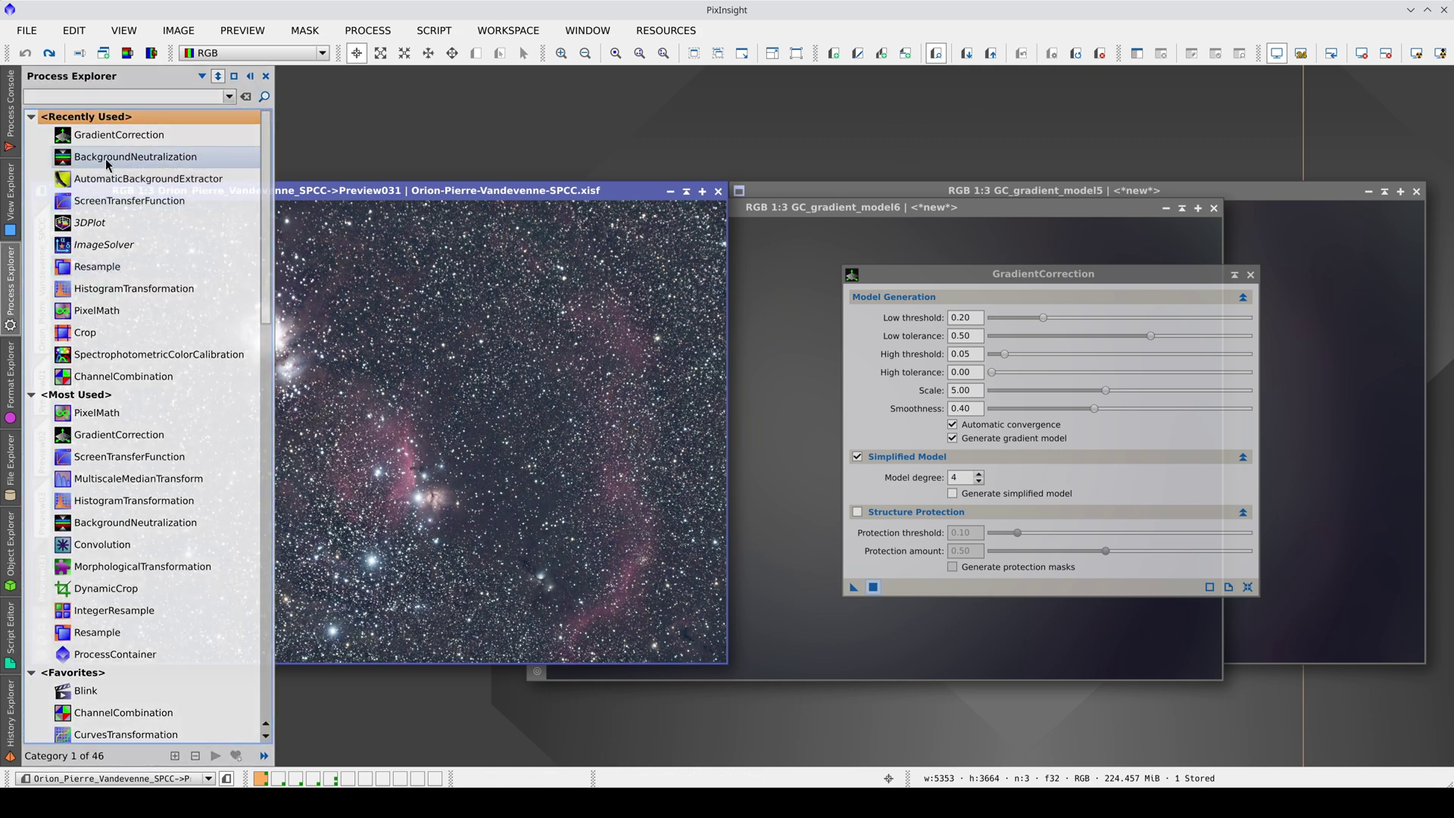
- Set up BackgroundNeutralization with the 225×393 Preview01 area as its region of interest
double_click(107, 157)
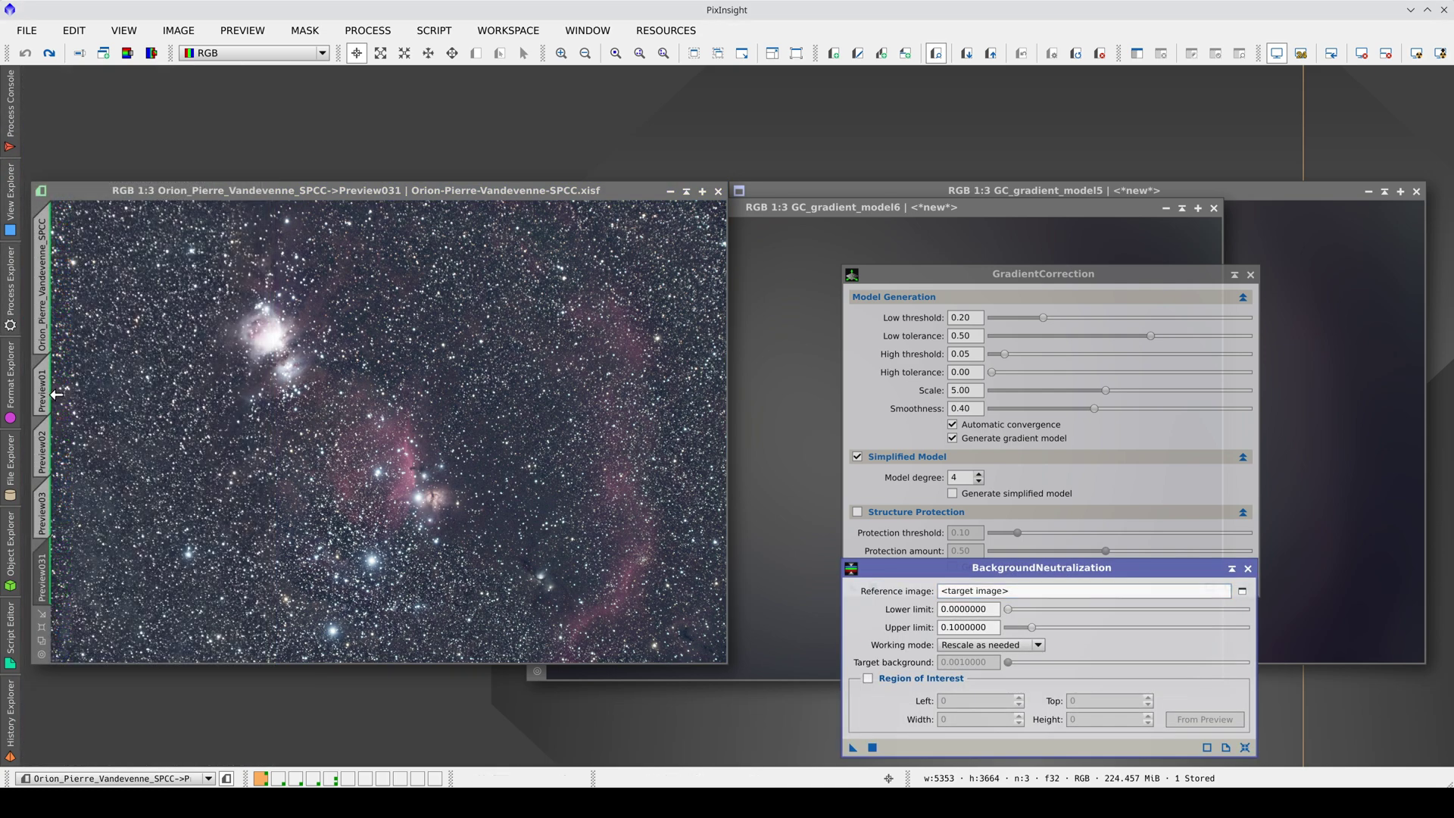
mouse_move(52, 394)
left_click_drag(52, 394, 1191, 704)
left_click(1096, 746)
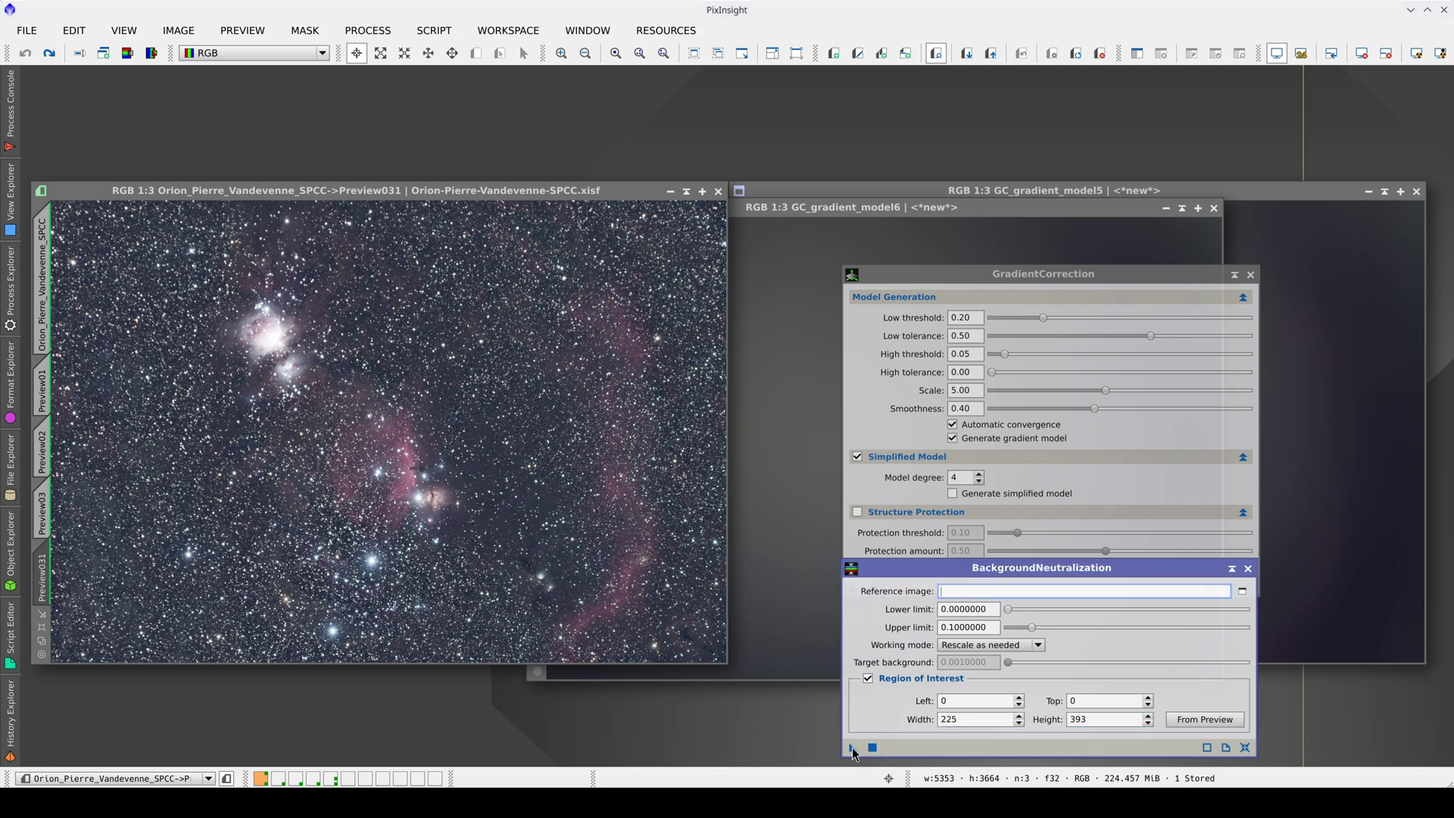
- Apply BackgroundNeutralization to the Orion Preview031 and Preview03 views
left_click_drag(853, 748, 583, 595)
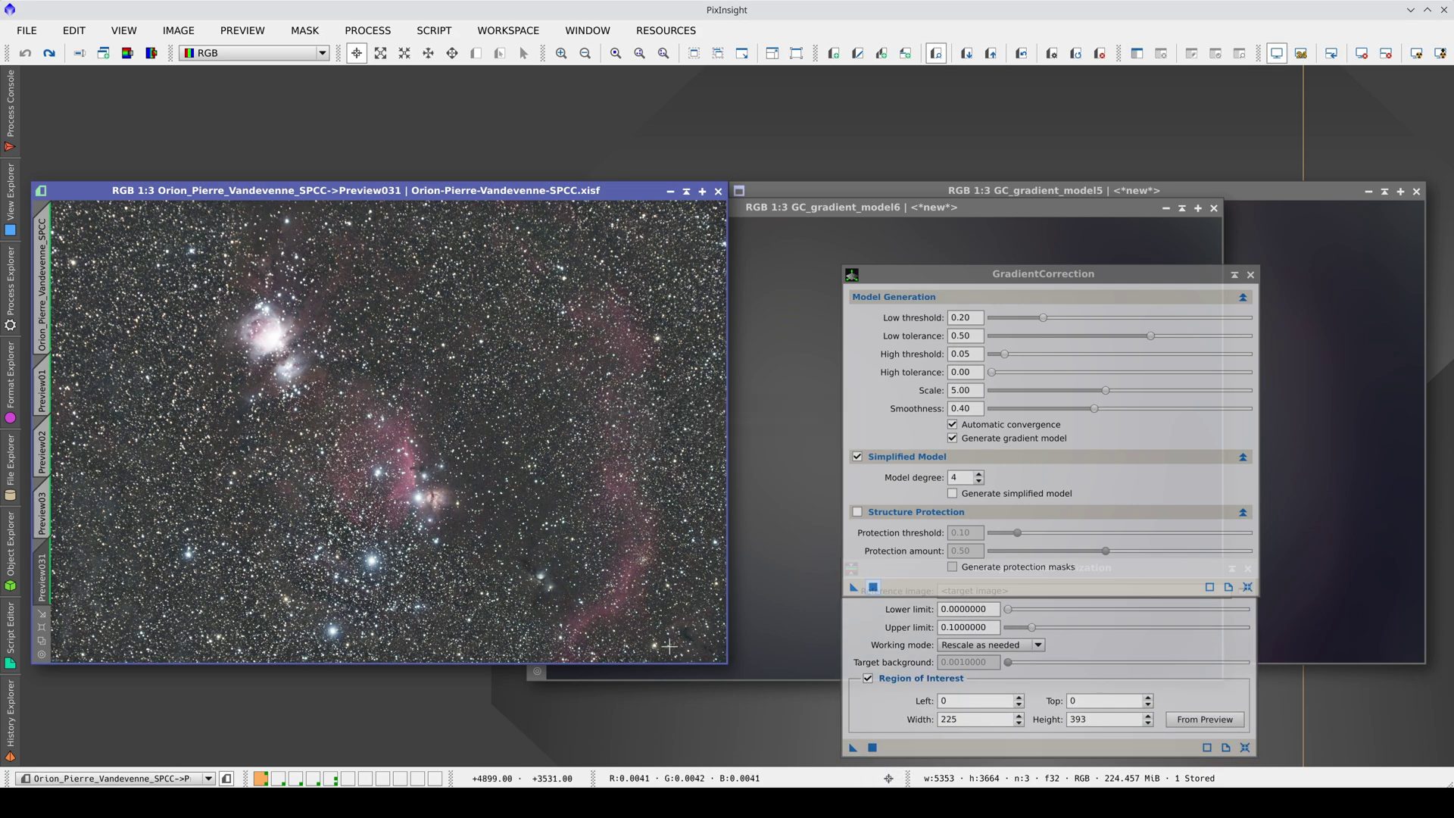
left_click(50, 513)
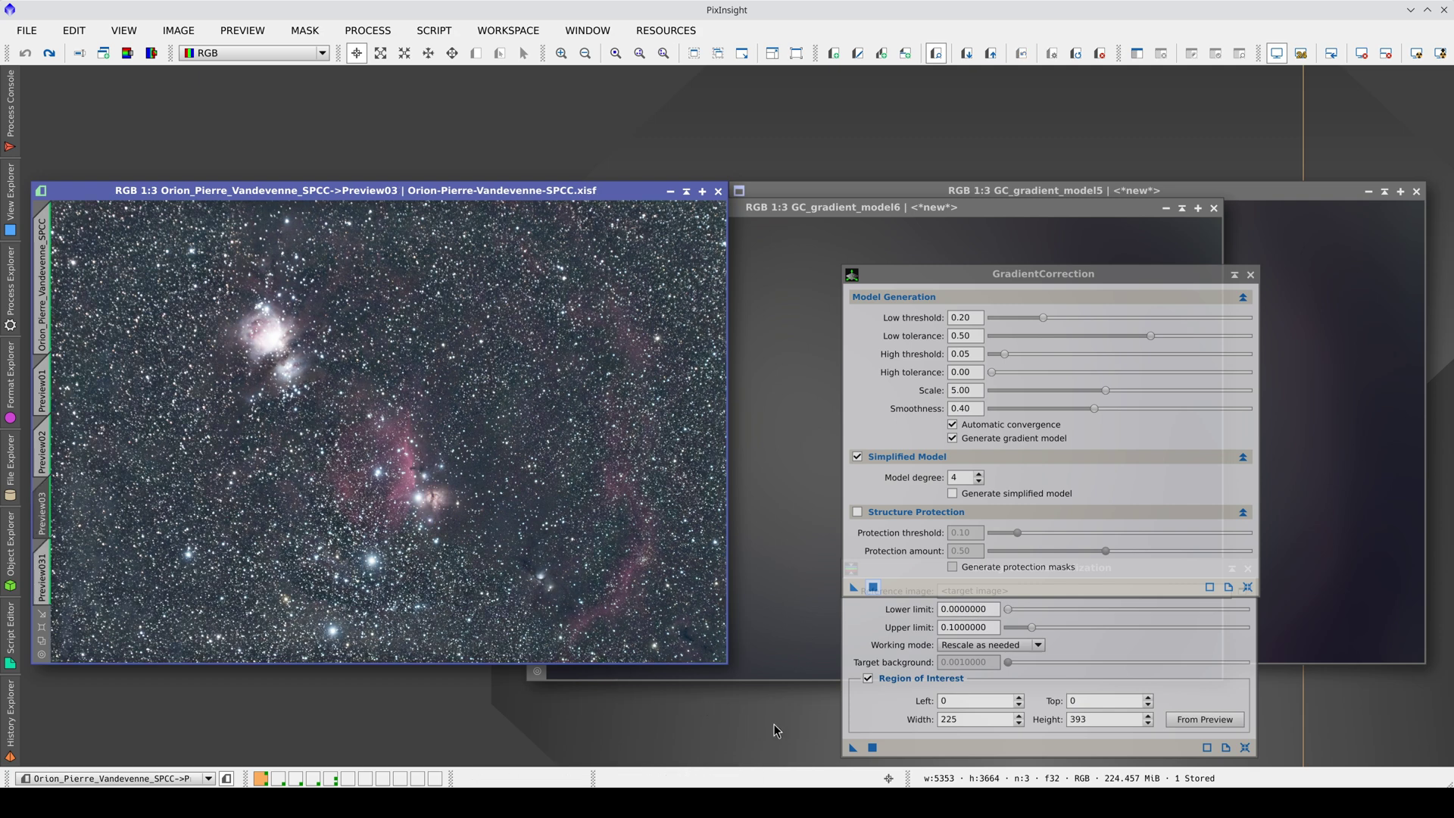
left_click_drag(847, 749, 553, 589)
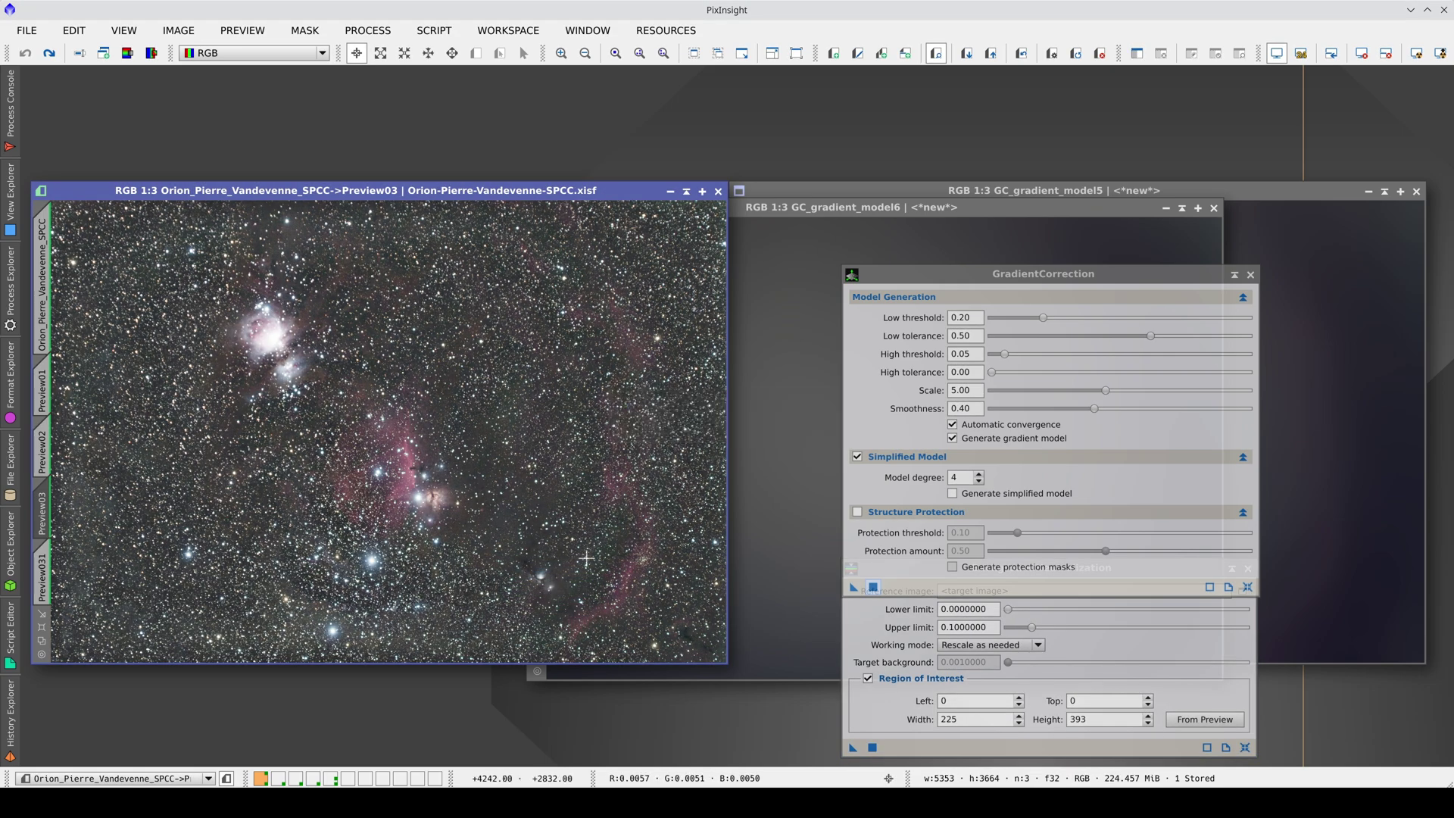